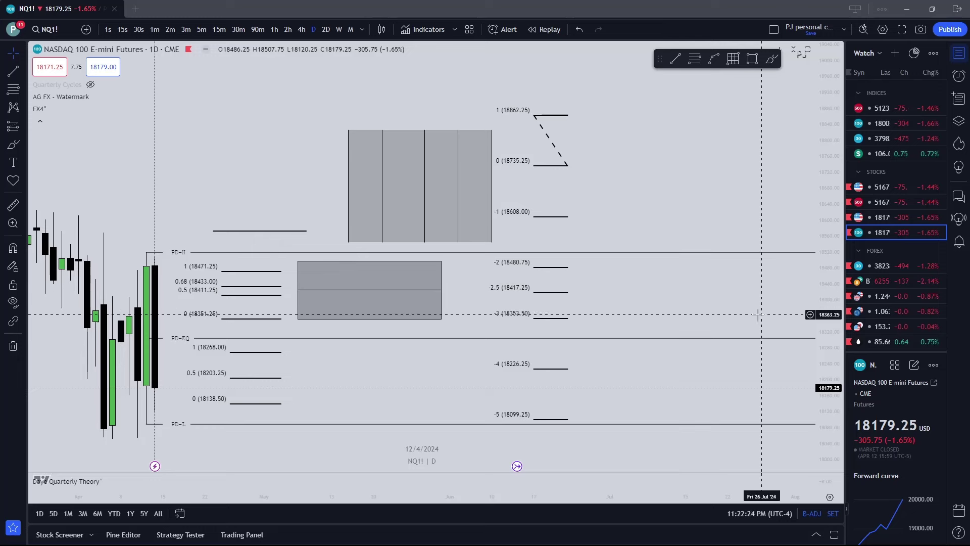
pyautogui.moveTo(470, 313); pyautogui.dragTo(567, 297)
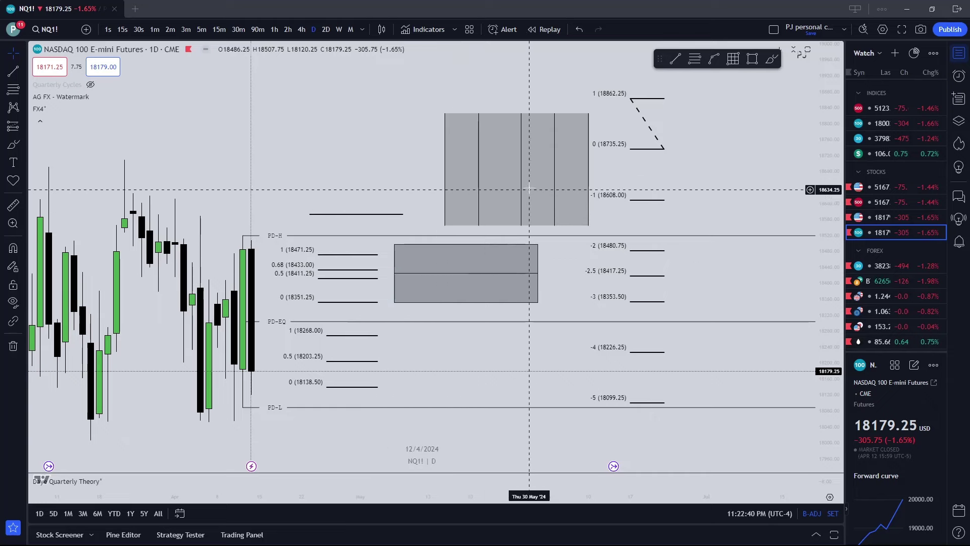
pyautogui.moveTo(715, 211); pyautogui.dragTo(645, 262)
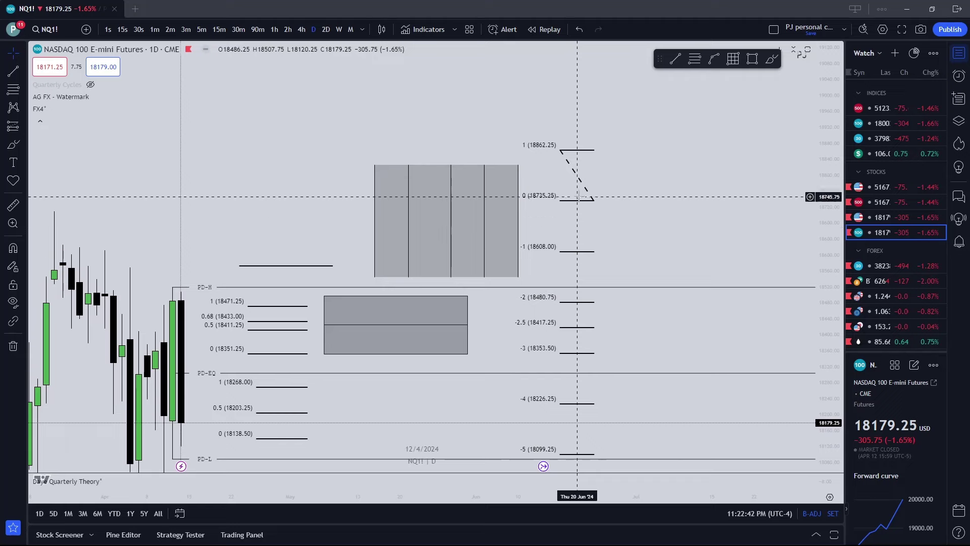
pyautogui.moveTo(828, 112); pyautogui.dragTo(828, 122)
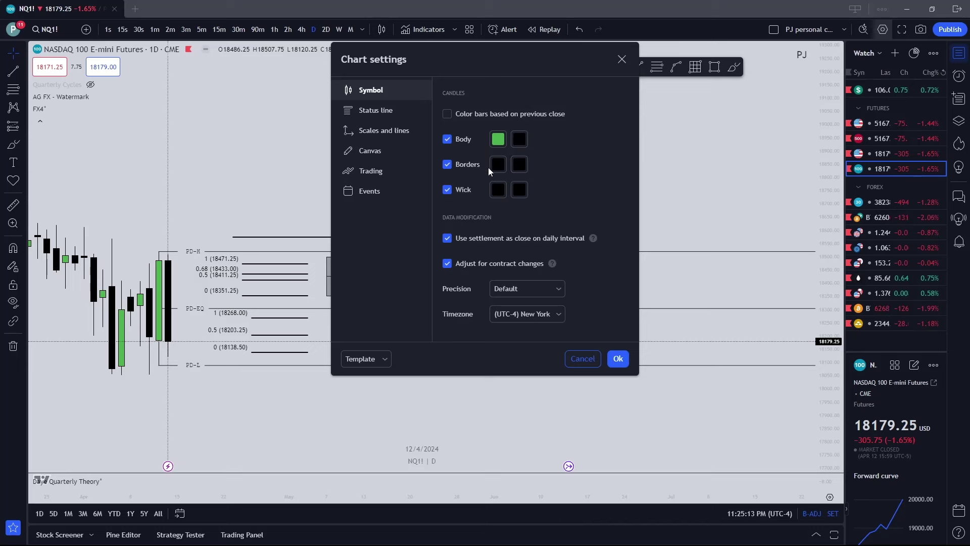
pyautogui.click(497, 142)
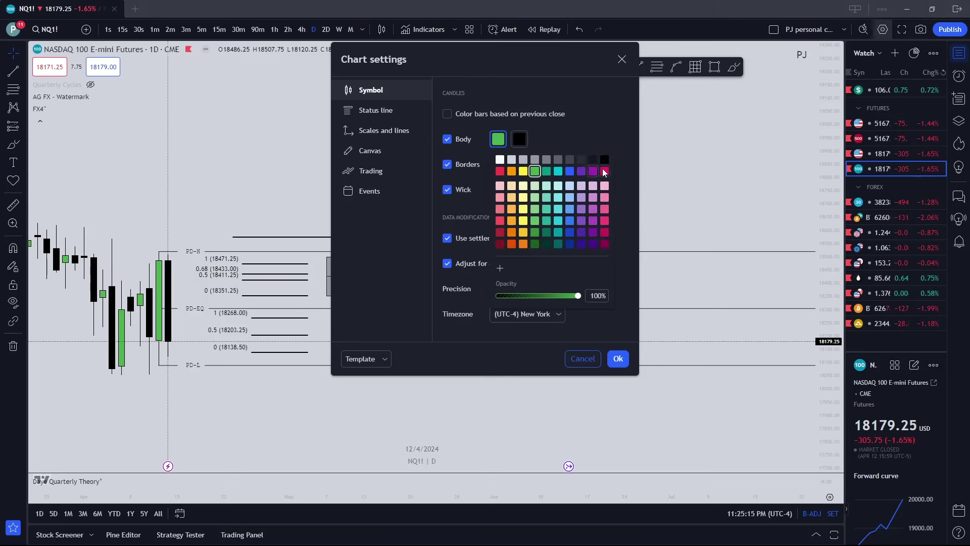
pyautogui.click(544, 160)
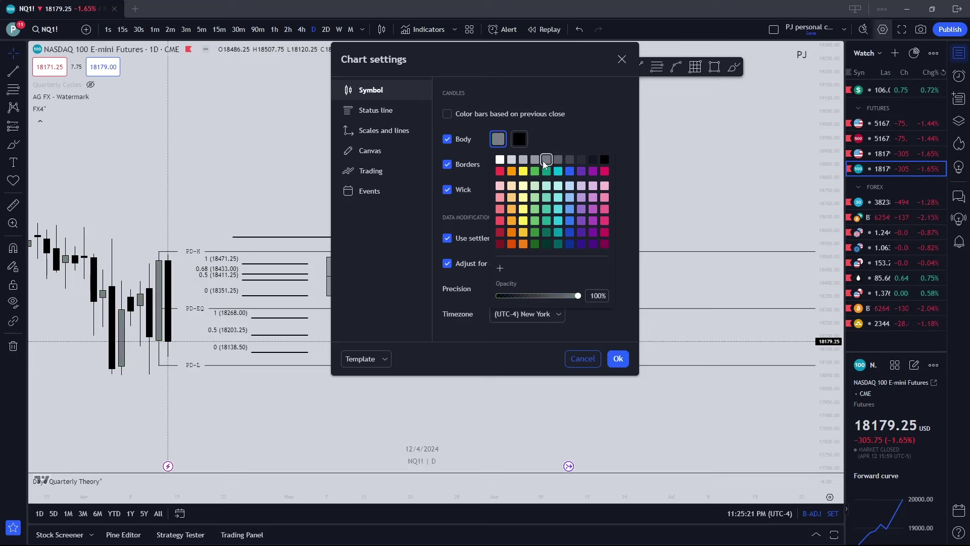
pyautogui.click(546, 159)
pyautogui.click(538, 159)
pyautogui.click(535, 243)
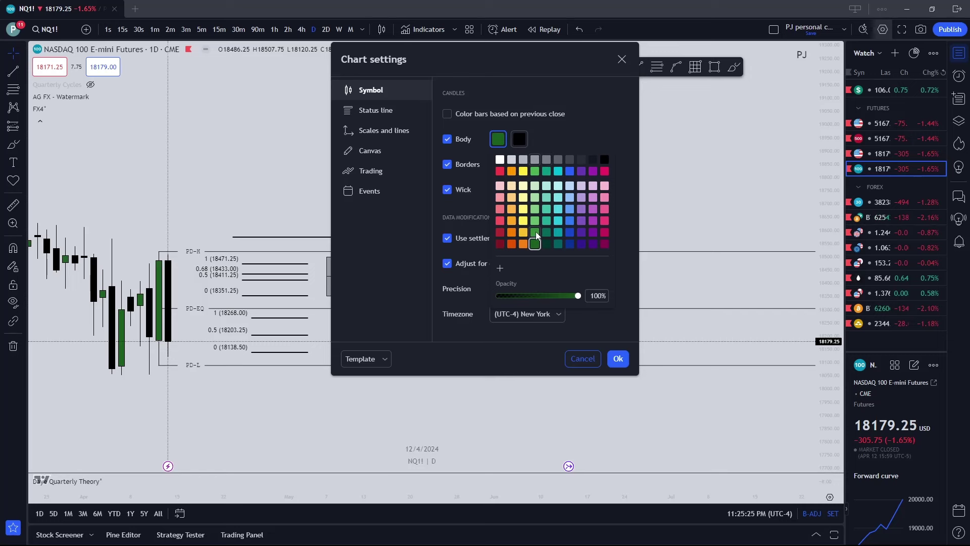
pyautogui.click(536, 231)
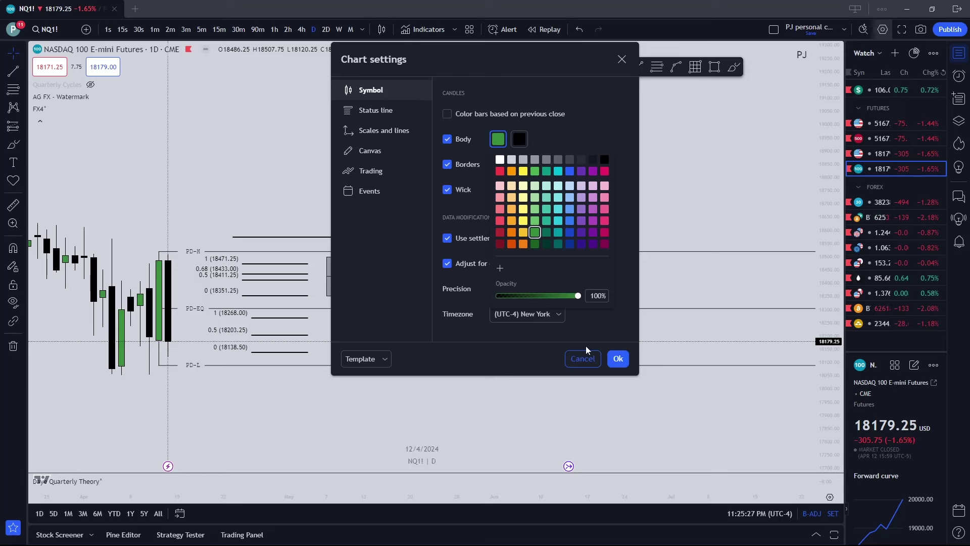
pyautogui.click(582, 358)
# Review the chart settings for symbol, status line, scales and lines, canvas, trading and events.
pyautogui.click(881, 29)
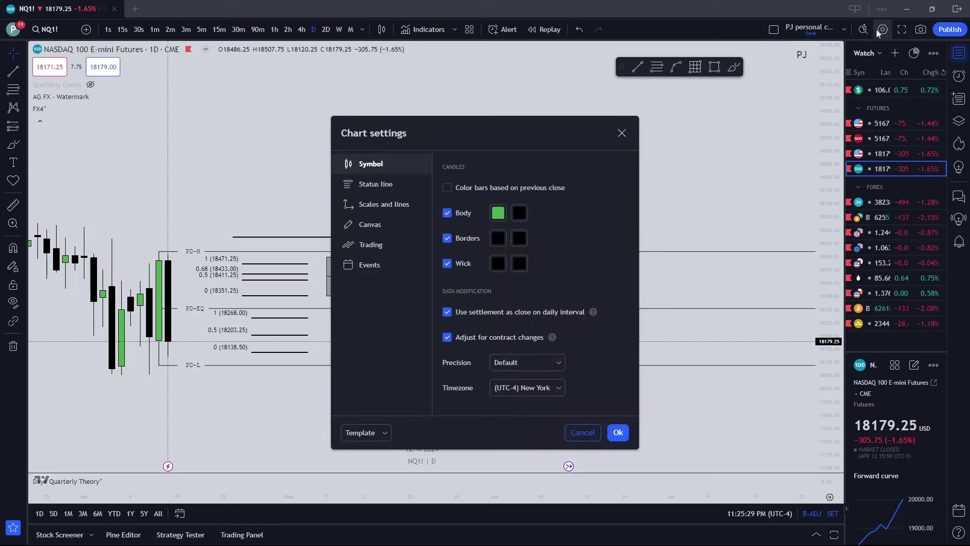
pyautogui.click(381, 189)
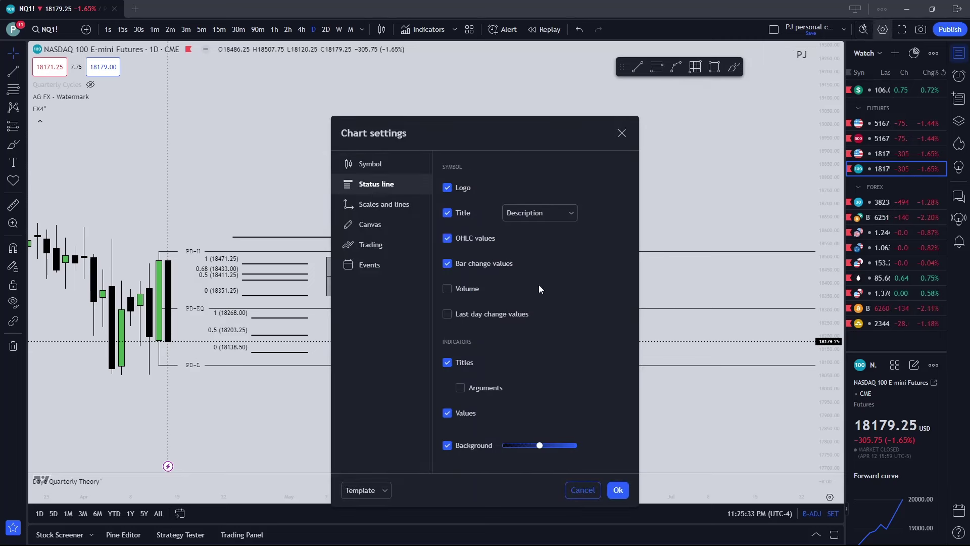
pyautogui.click(385, 204)
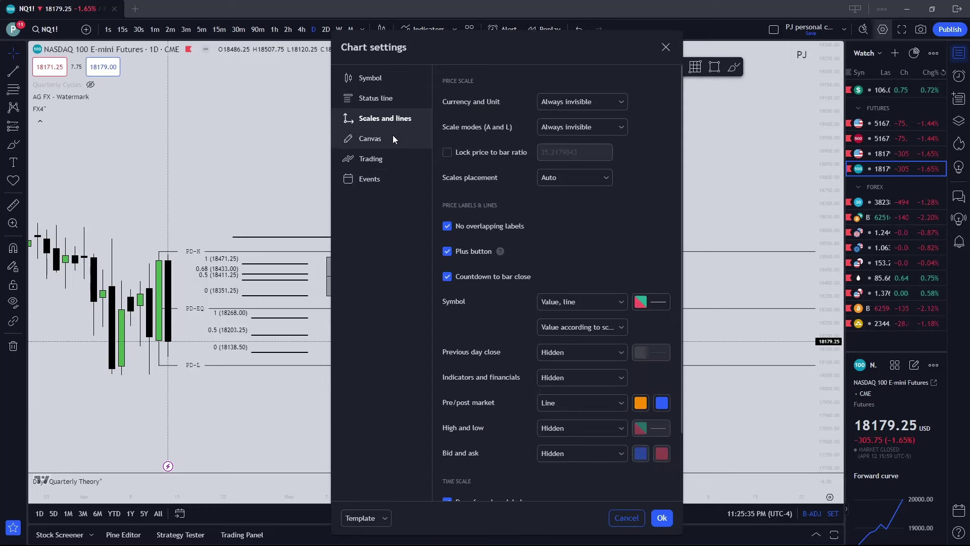
pyautogui.scroll(-2, 580, 219)
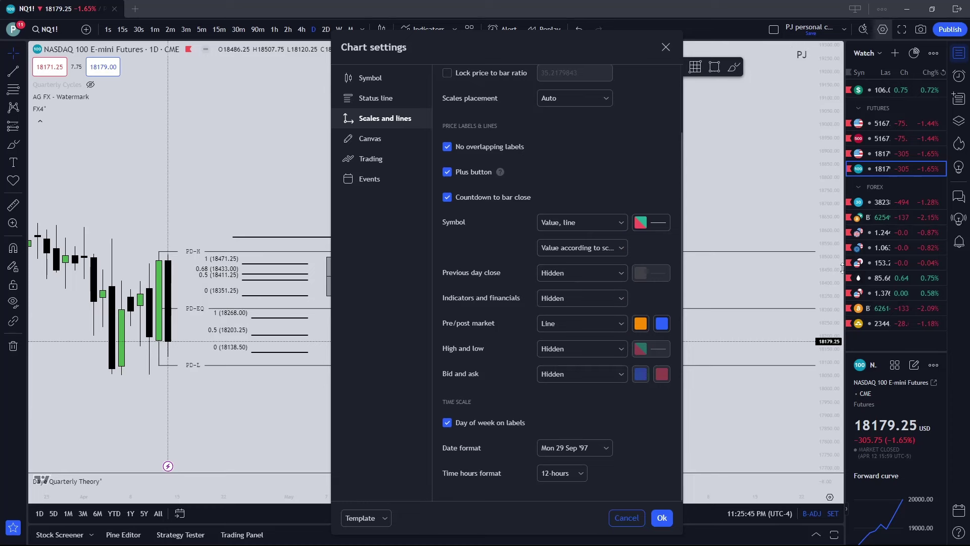
pyautogui.click(402, 138)
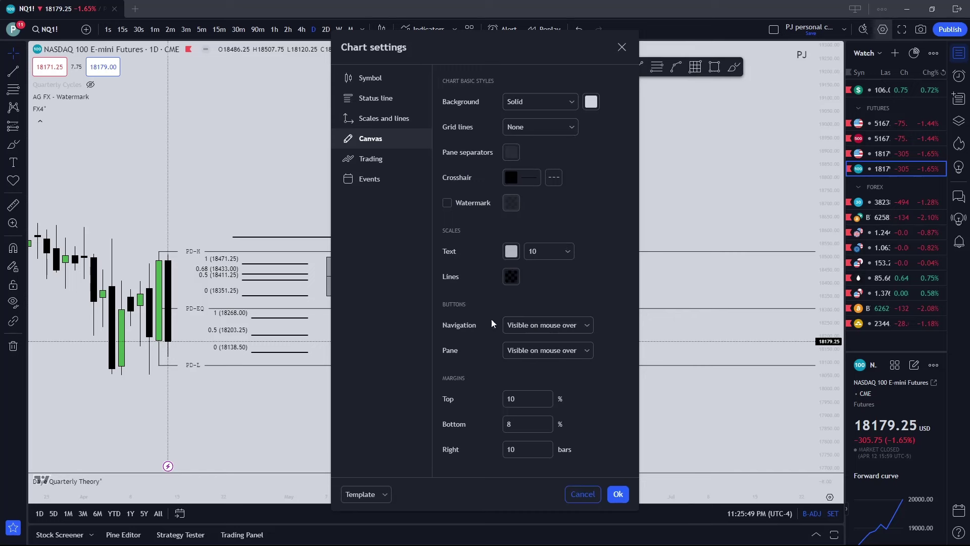
pyautogui.click(366, 159)
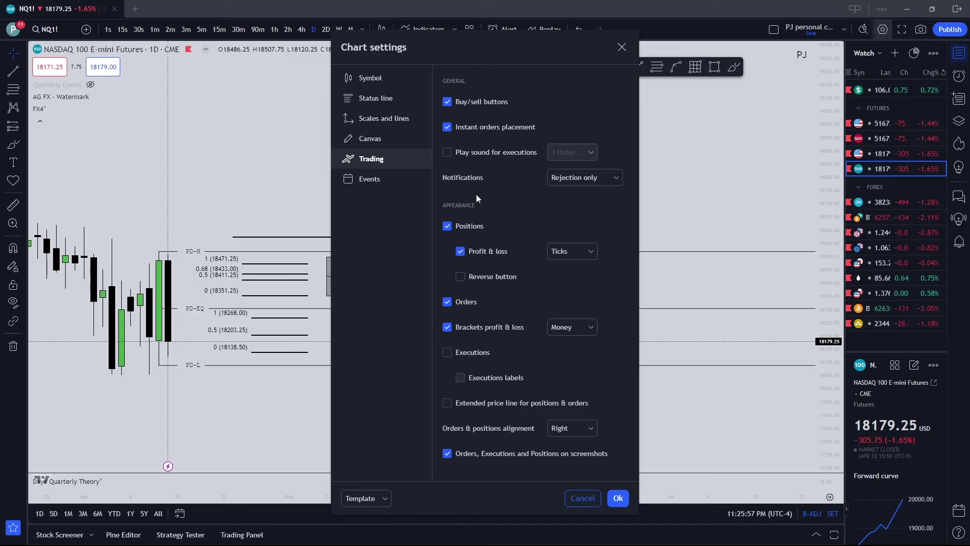
pyautogui.click(371, 178)
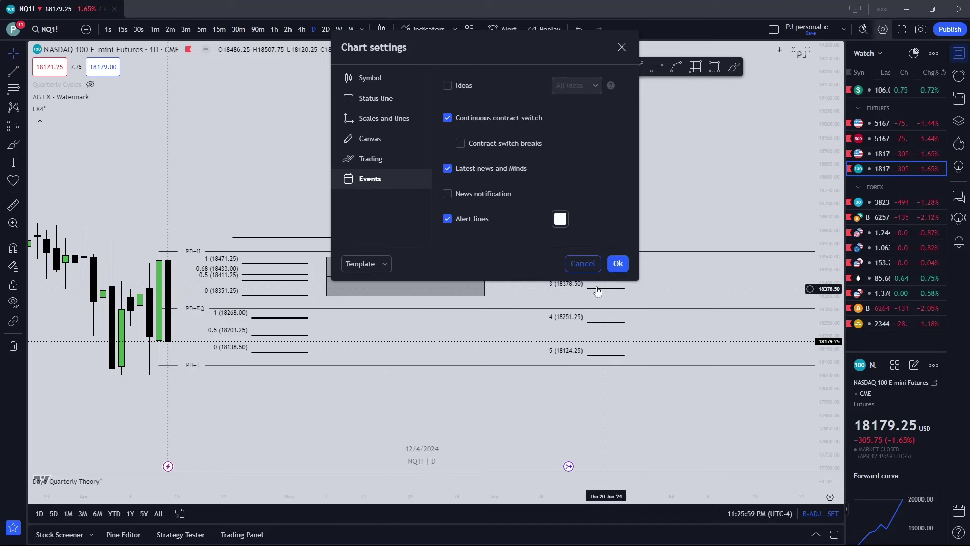
pyautogui.click(618, 261)
# Draw a Fib Retracement above the upper grey box from about 19118.25 on 17 May to about 19009.25 on 28 May.
pyautogui.moveTo(623, 67); pyautogui.dragTo(574, 77)
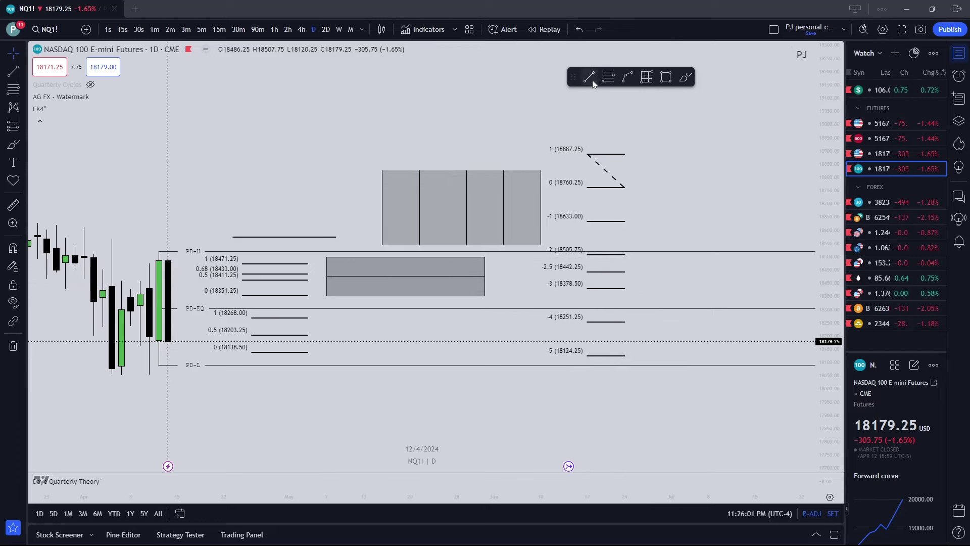
pyautogui.click(588, 78)
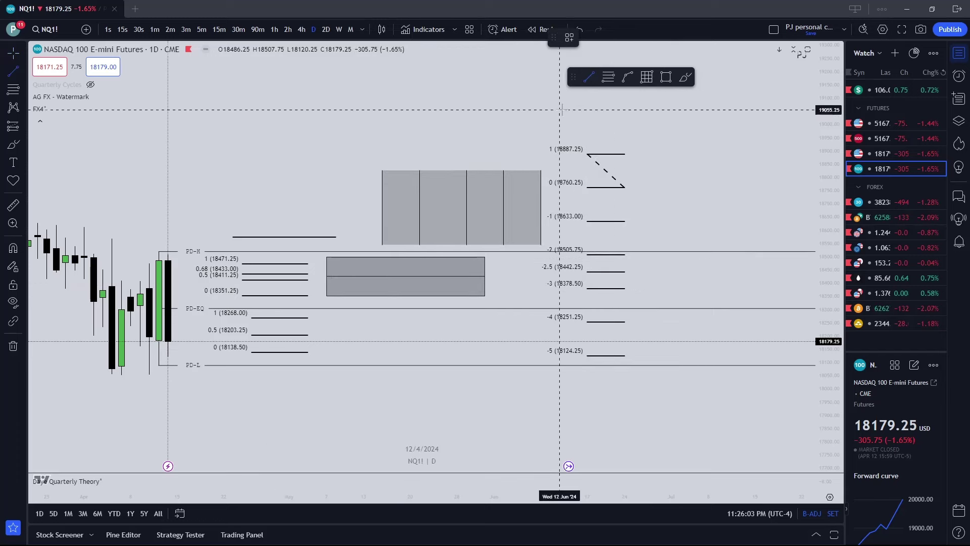
pyautogui.click(606, 79)
pyautogui.click(400, 93)
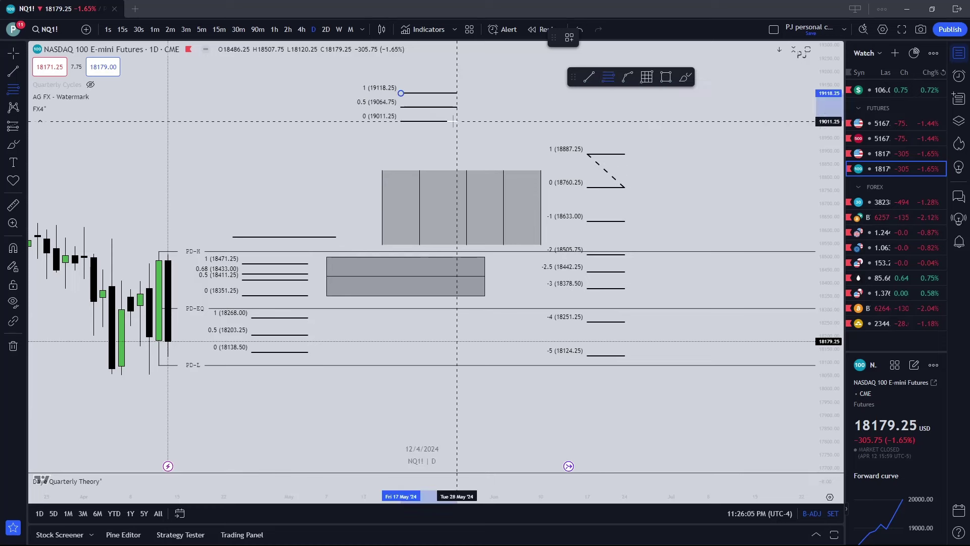
pyautogui.click(457, 121)
# Apply the CE drawing template to the new Fib retracement and replace it with the MT template.
pyautogui.click(568, 38)
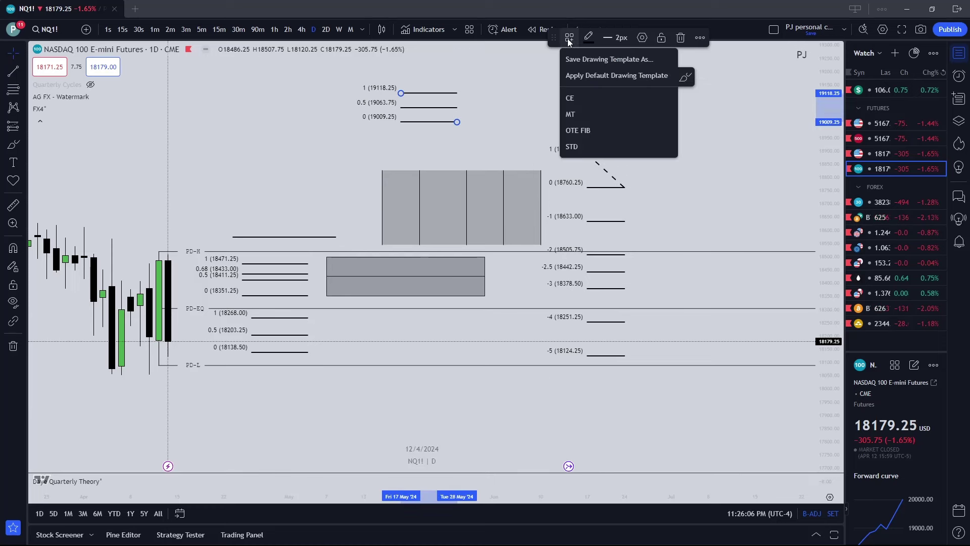
pyautogui.click(578, 99)
pyautogui.click(415, 129)
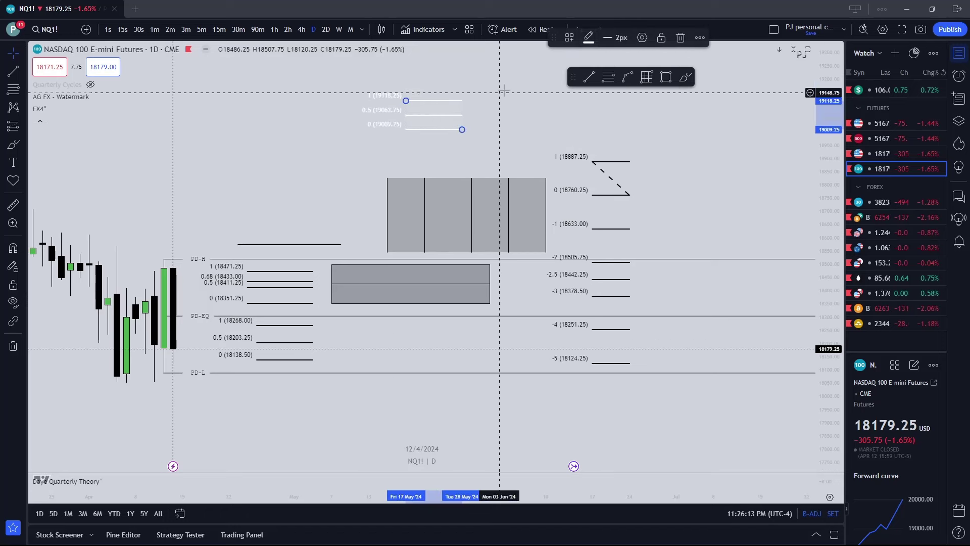
pyautogui.click(571, 39)
pyautogui.click(574, 114)
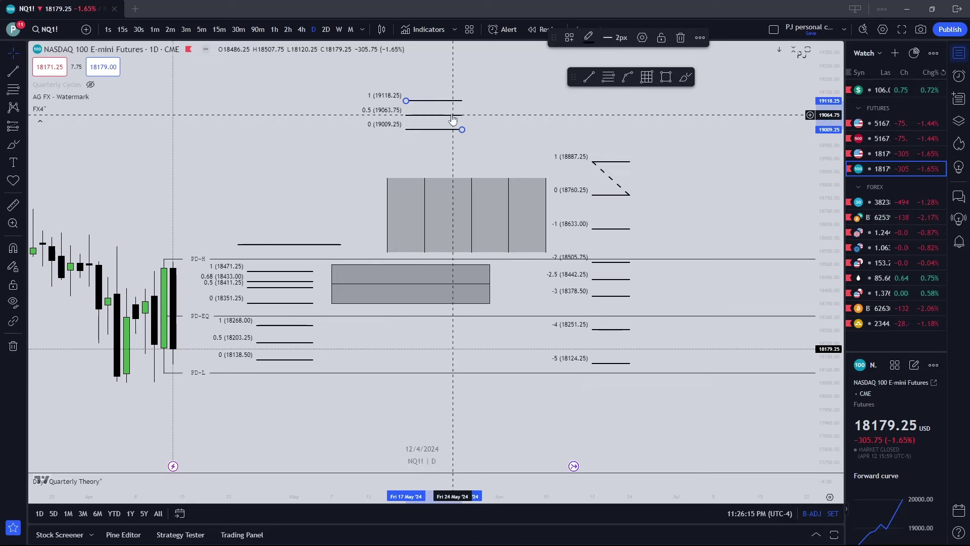
# Move the Fib retracement with the 0.68 level up so it spans about 19051.50 to 18931.25.
pyautogui.click(569, 38)
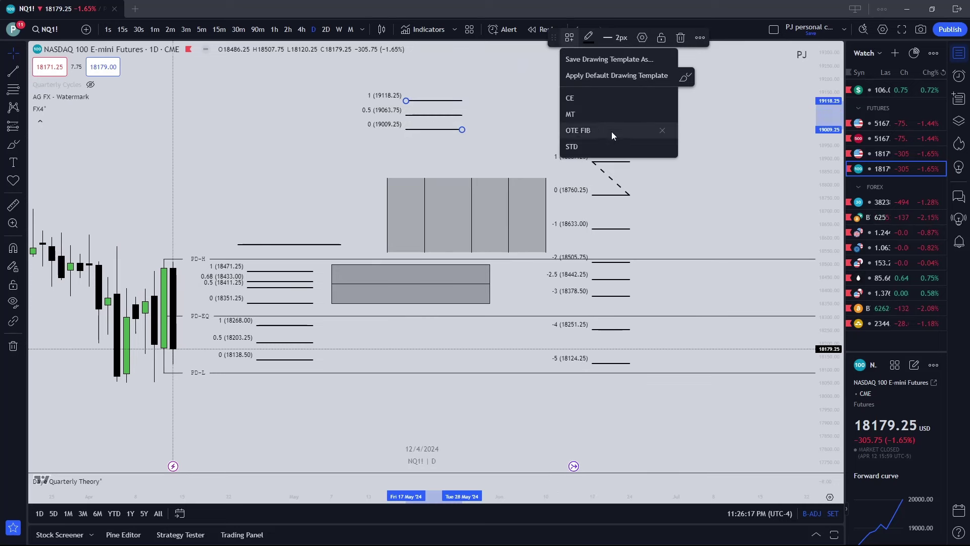
pyautogui.click(288, 286)
pyautogui.moveTo(289, 285); pyautogui.dragTo(288, 133)
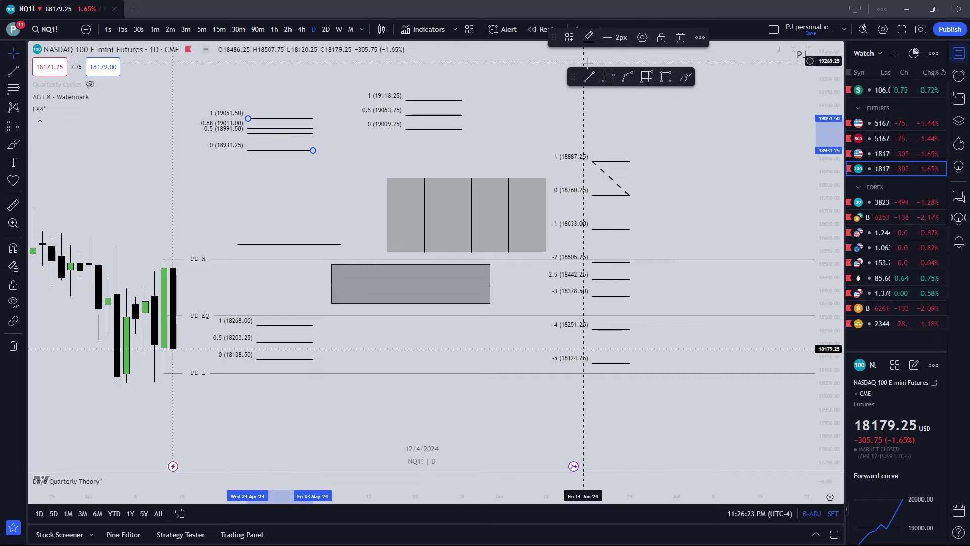
# Move the Fib retracement with the negative levels up and stretch it to span about 19095.25 to 18910.00.
pyautogui.moveTo(601, 161); pyautogui.dragTo(639, 105)
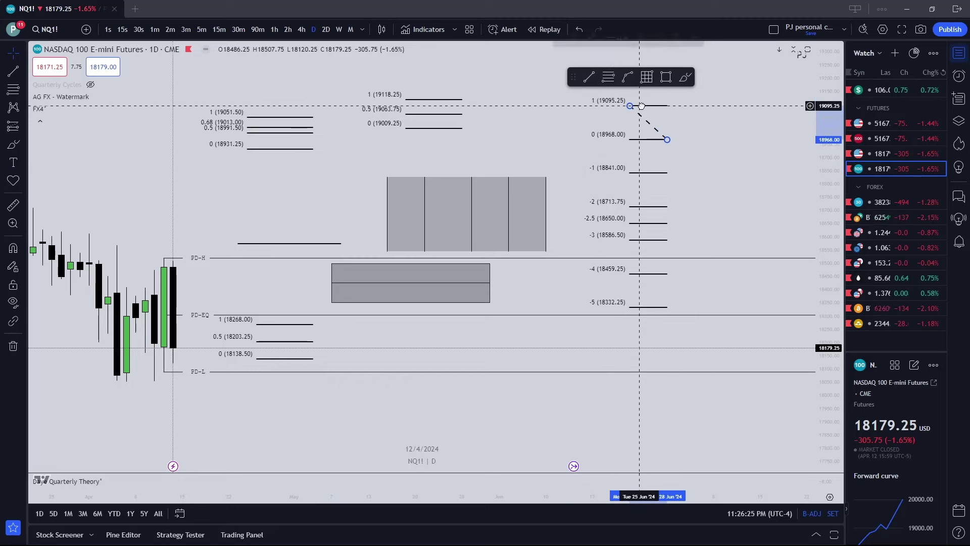
pyautogui.moveTo(667, 140); pyautogui.dragTo(686, 154)
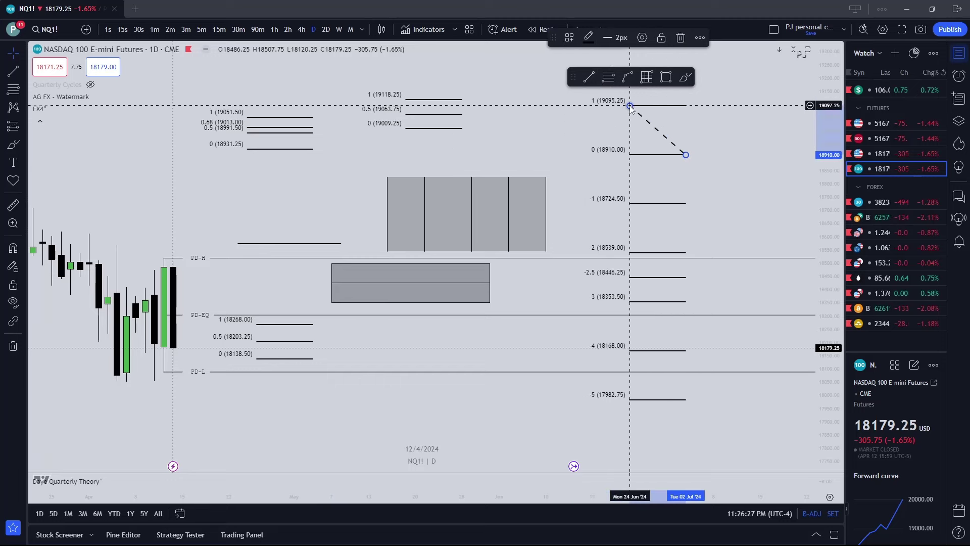
pyautogui.moveTo(509, 210); pyautogui.dragTo(513, 185)
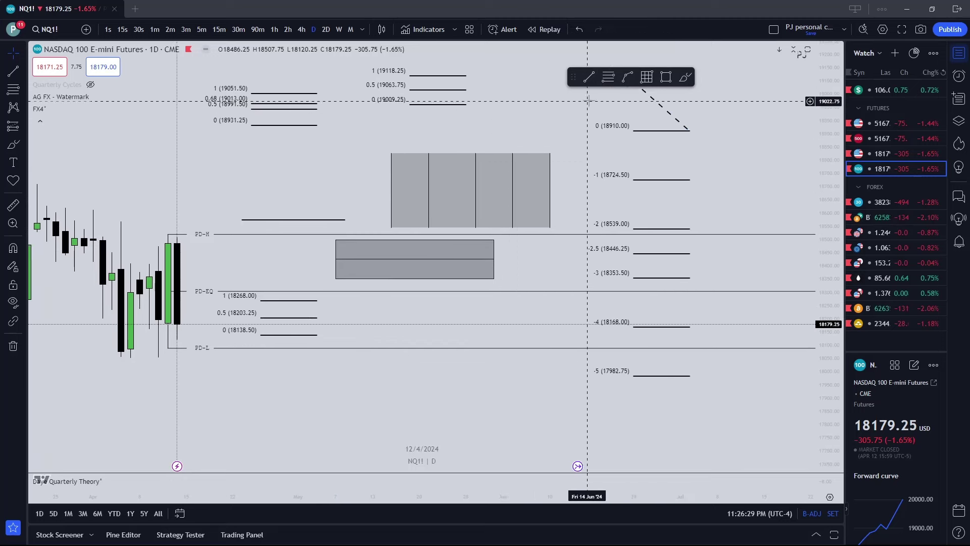
# Draw a Gann Box between the PD-EQ and PD-L lines from about 18286.50 on 13 May to about 18107.00 on 3 June.
pyautogui.click(608, 78)
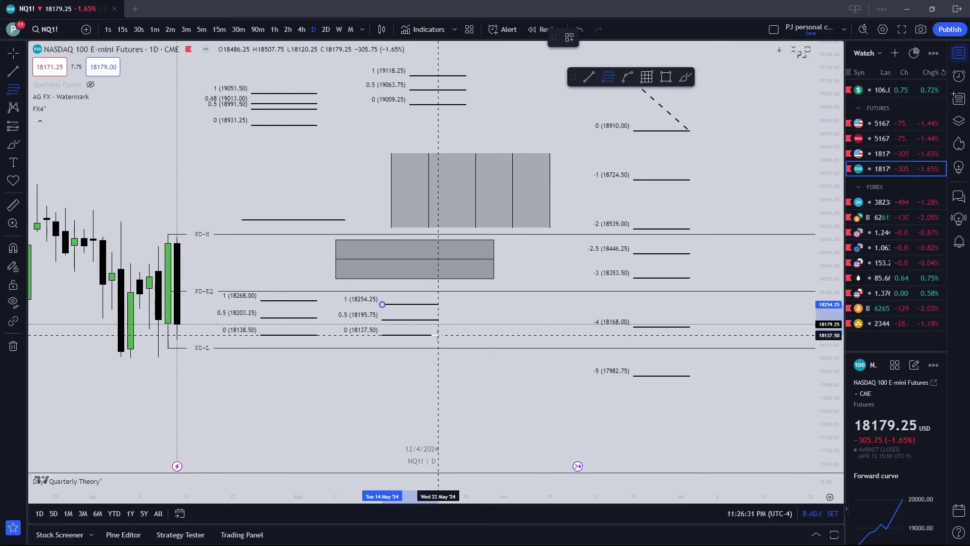
pyautogui.click(649, 76)
pyautogui.moveTo(373, 295); pyautogui.dragTo(503, 343)
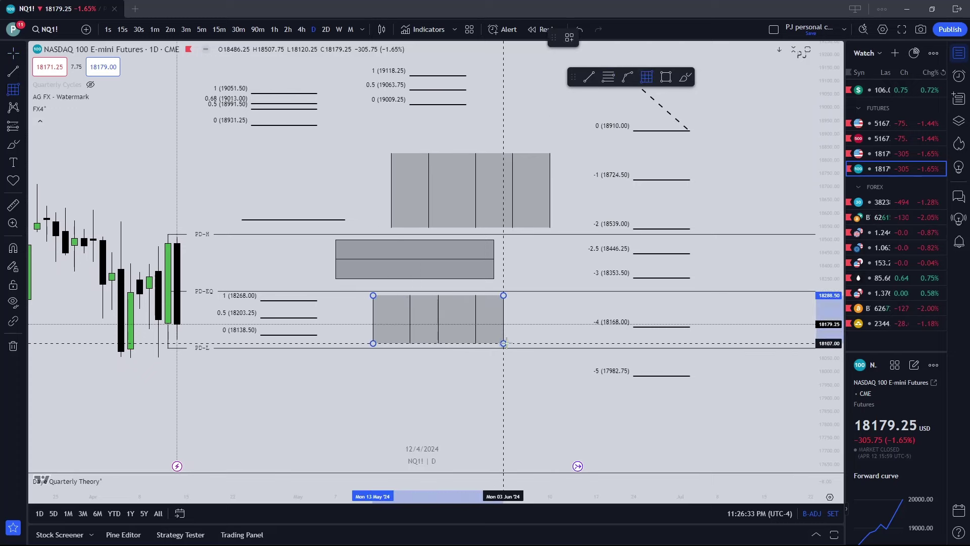
# Examine the Gann Box entry among the drawing tools, its saved templates, and the new box's price and time level style settings.
pyautogui.click(23, 90)
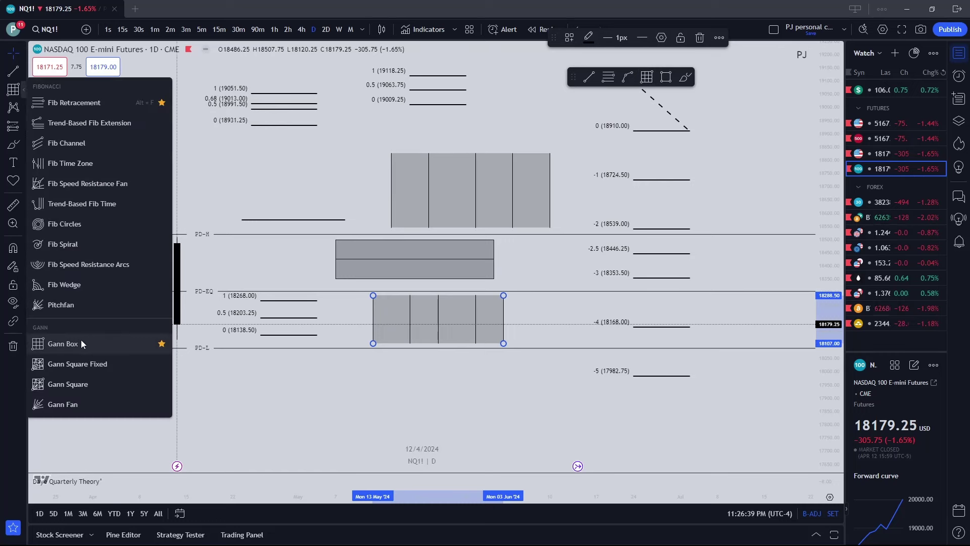
pyautogui.click(127, 344)
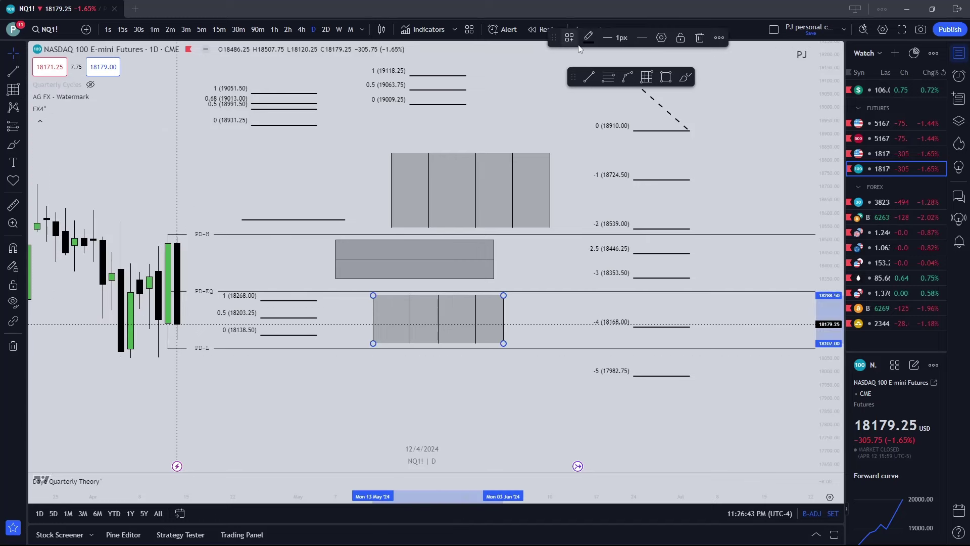
pyautogui.click(571, 38)
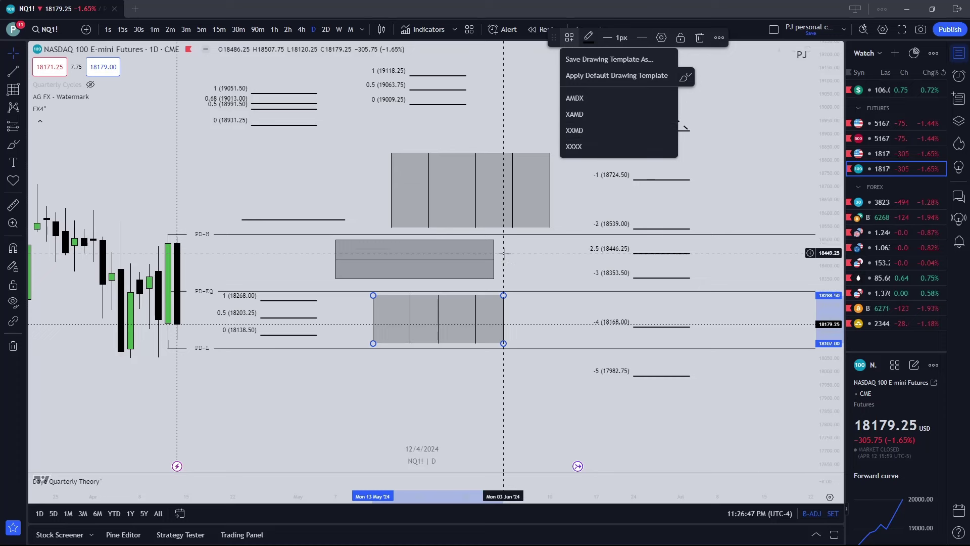
pyautogui.click(660, 39)
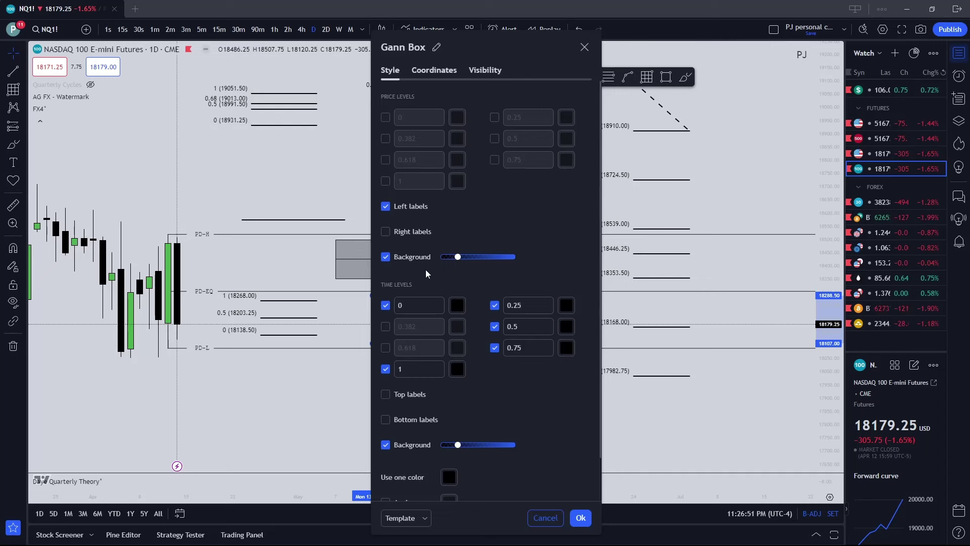
pyautogui.scroll(-2, 601, 160)
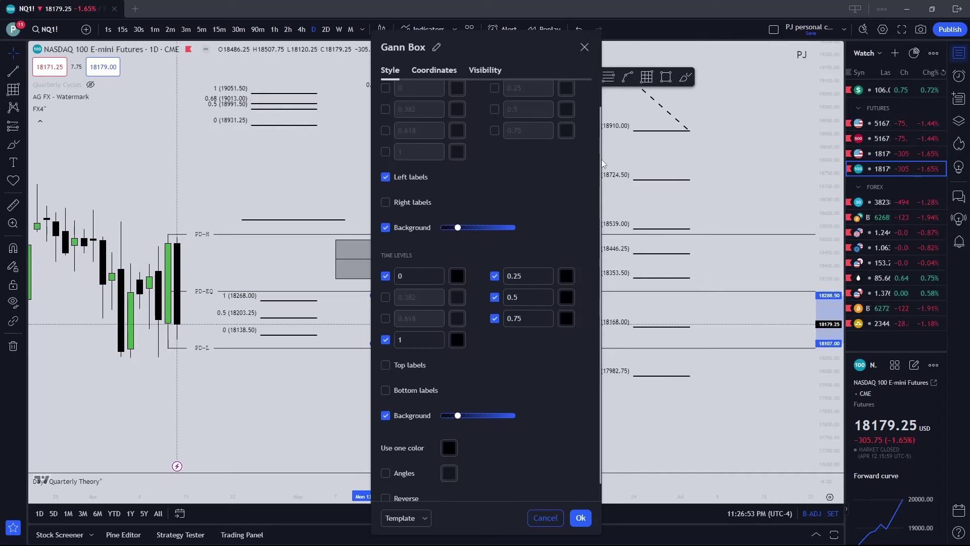
pyautogui.scroll(2, 604, 153)
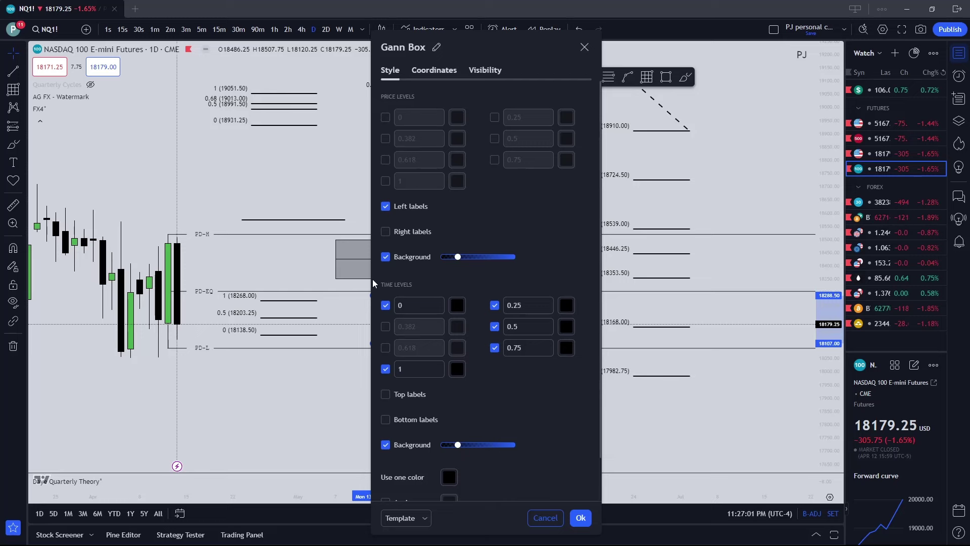
pyautogui.click(362, 260)
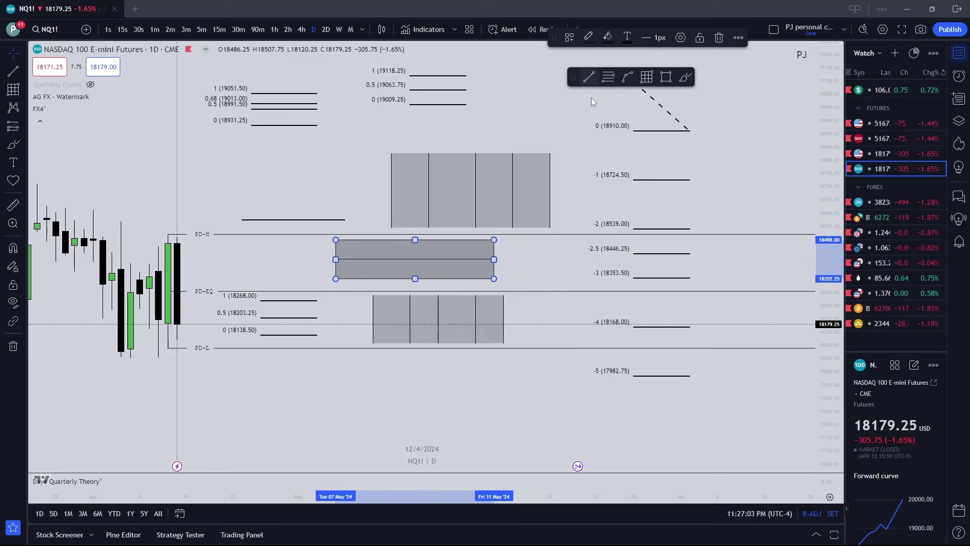
pyautogui.click(580, 185)
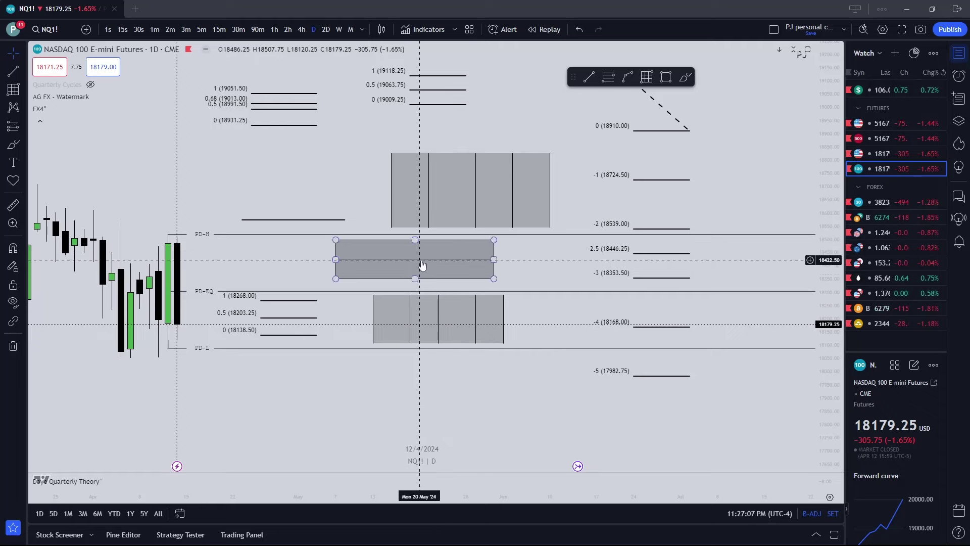
# Examine the favorite scripts in the indicators library and compare them with the indicators applied to the chart.
pyautogui.scroll(-2, 463, 251)
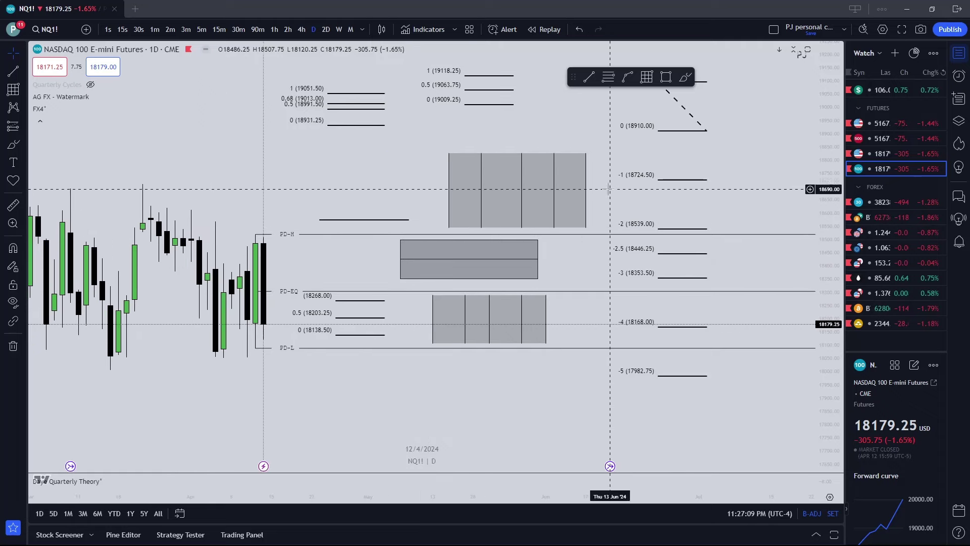
pyautogui.moveTo(609, 189); pyautogui.dragTo(619, 224)
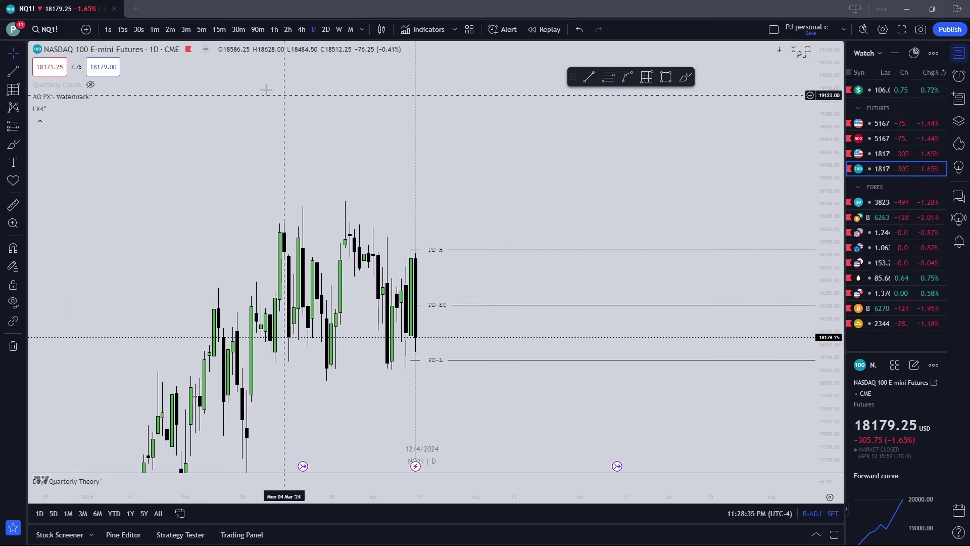
pyautogui.moveTo(34, 103)
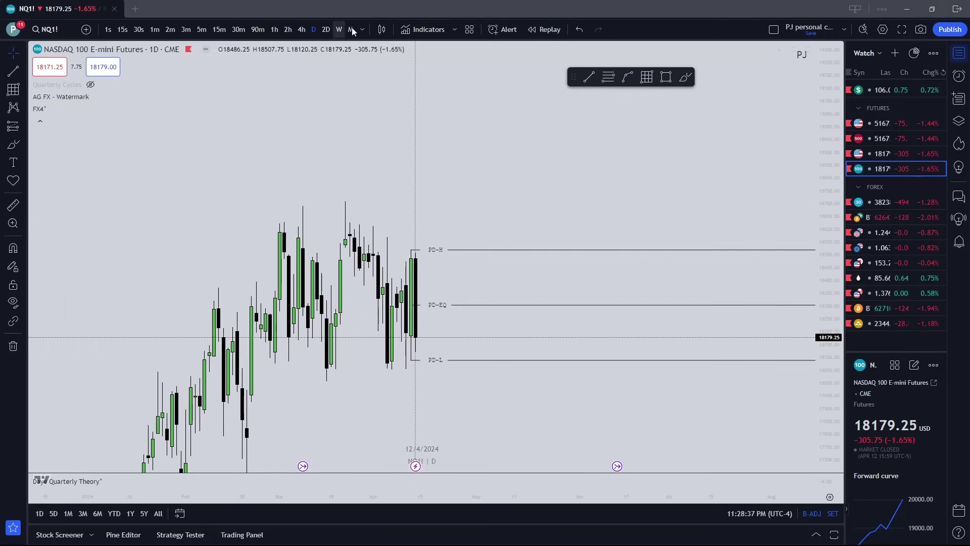
pyautogui.click(426, 30)
pyautogui.moveTo(66, 92)
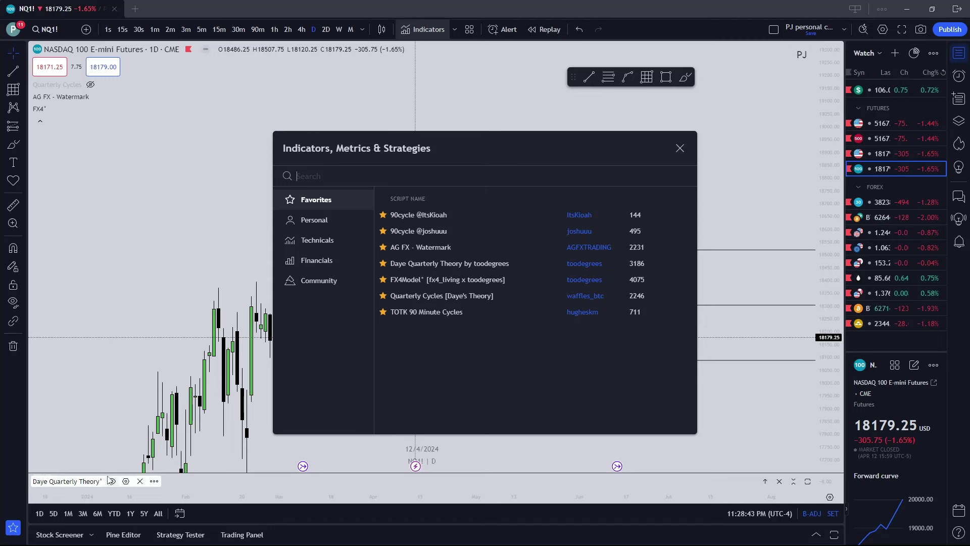
pyautogui.click(111, 481)
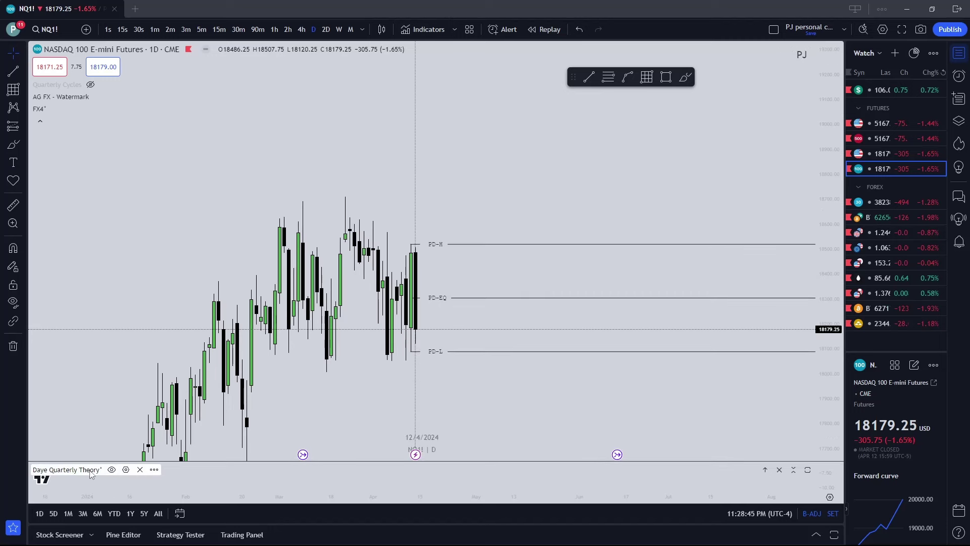
pyautogui.click(408, 30)
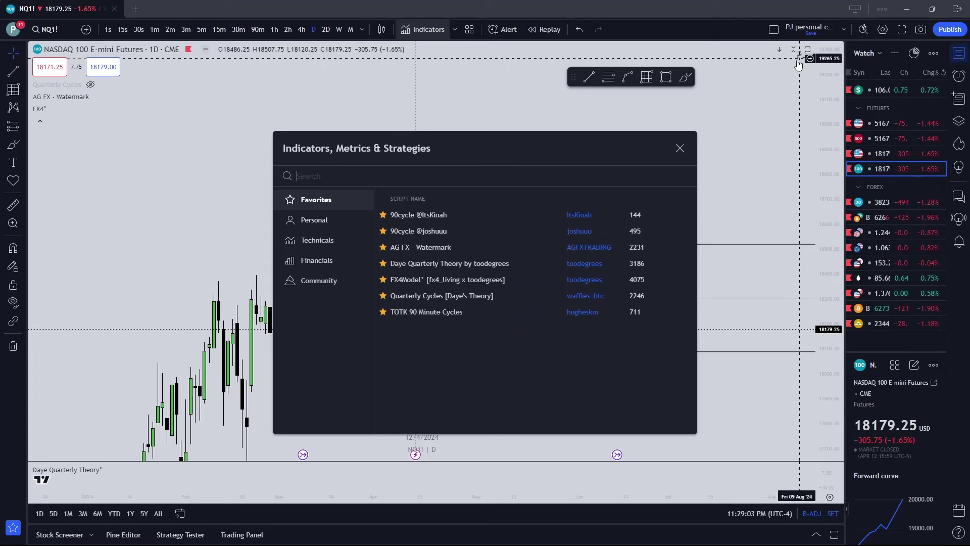
pyautogui.click(682, 154)
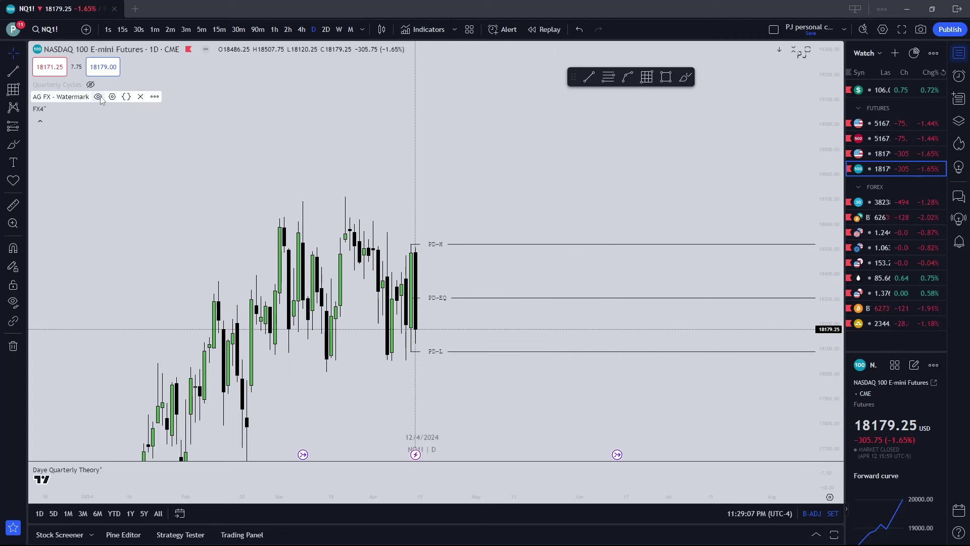
# Examine the input and style settings of the AG FX - Watermark indicator.
pyautogui.click(112, 96)
pyautogui.scroll(-6, 502, 453)
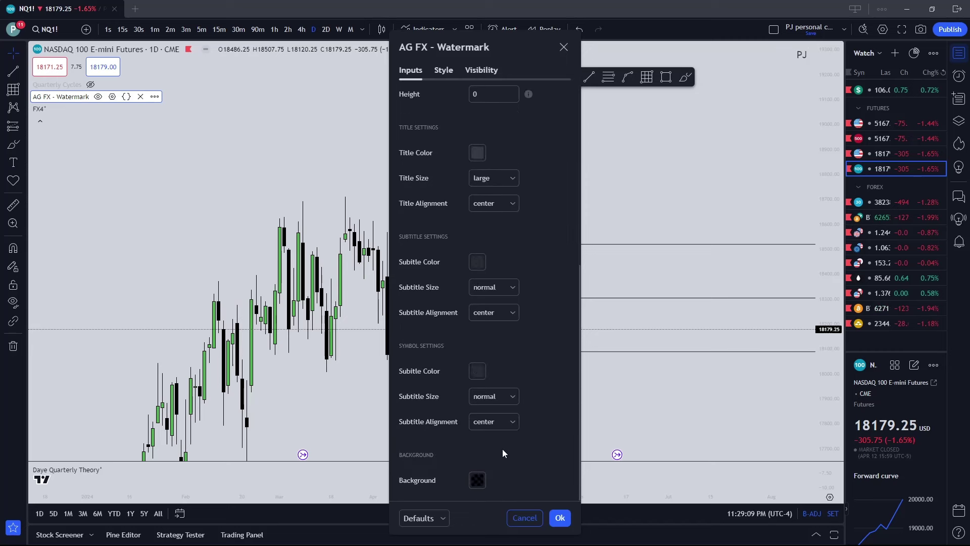
pyautogui.scroll(6, 502, 449)
pyautogui.click(437, 72)
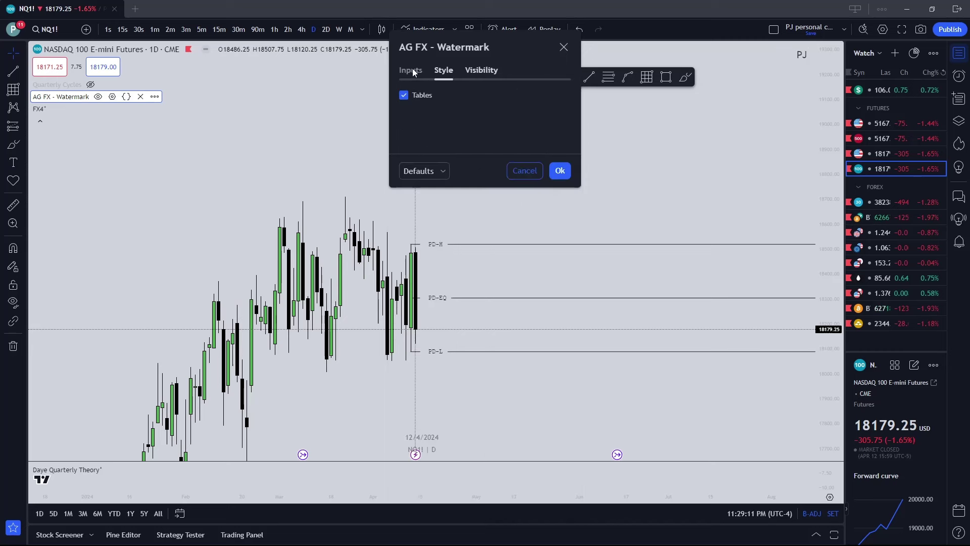
pyautogui.click(412, 71)
pyautogui.click(562, 48)
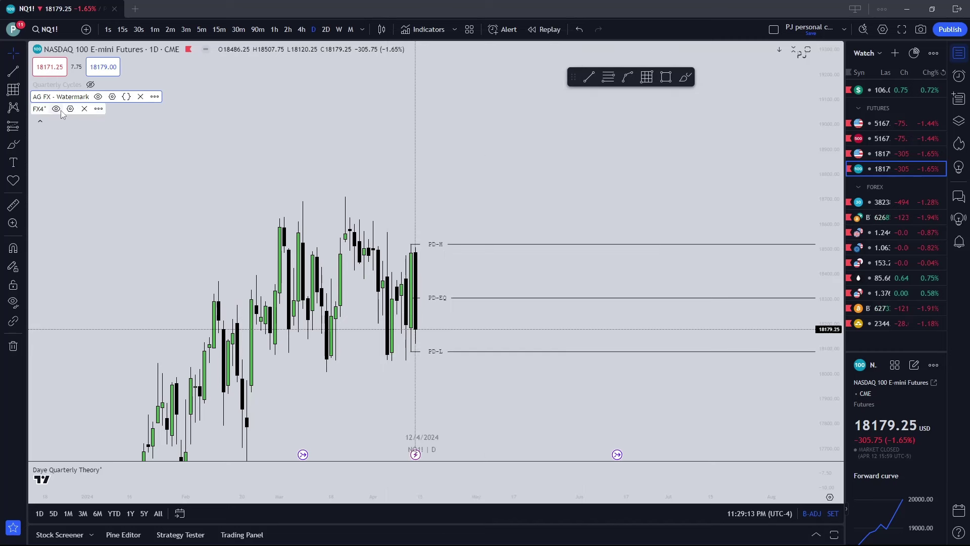
# Show the FX4 indicator's Time-to-Close table on the chart and hide it again.
pyautogui.click(69, 109)
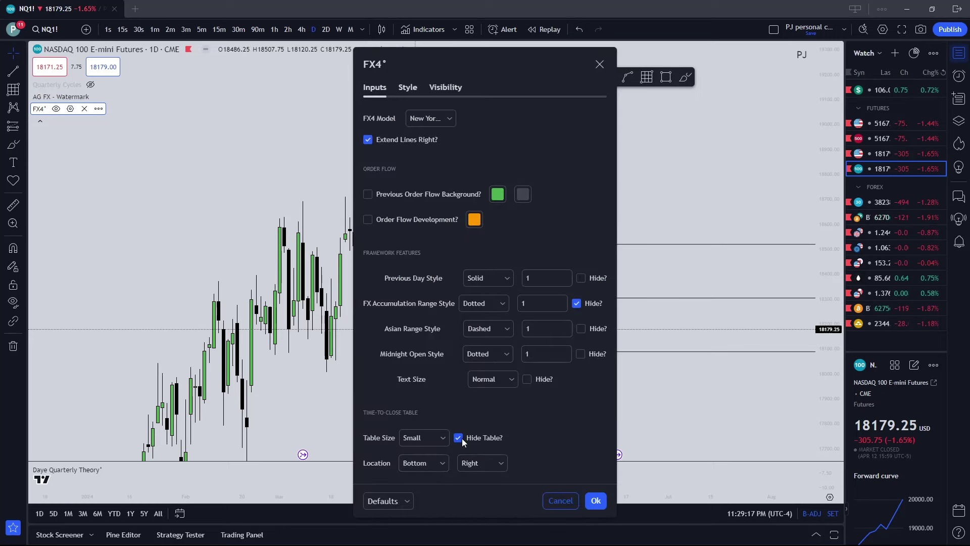
pyautogui.click(594, 501)
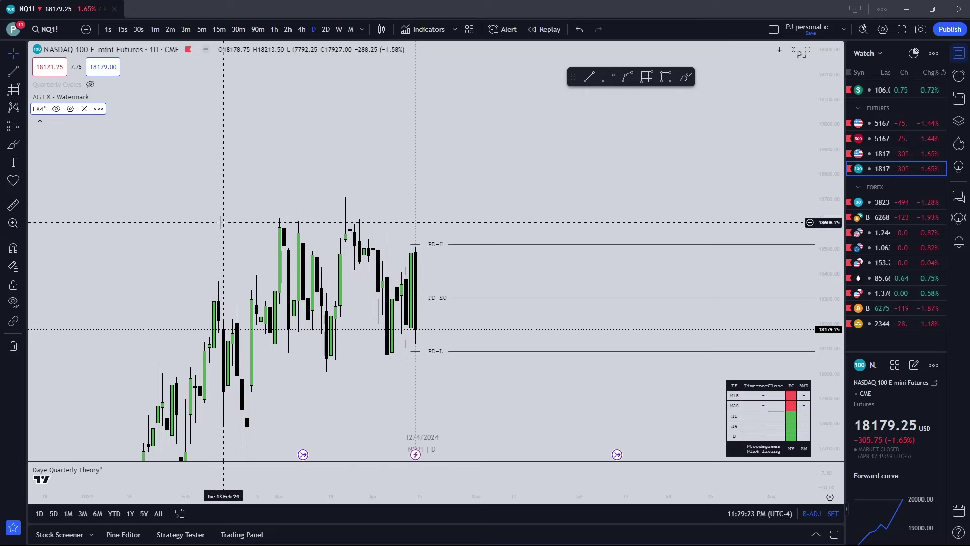
pyautogui.click(71, 109)
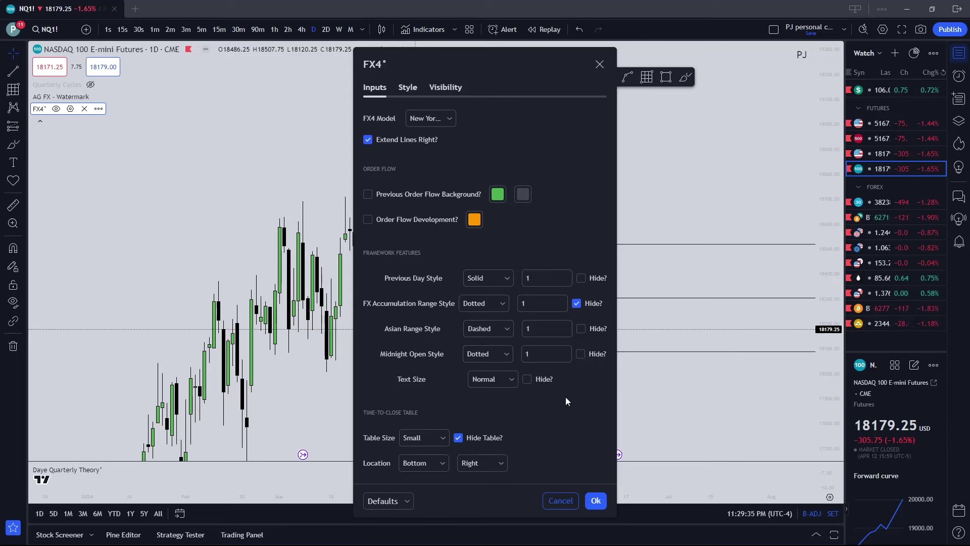
pyautogui.click(595, 505)
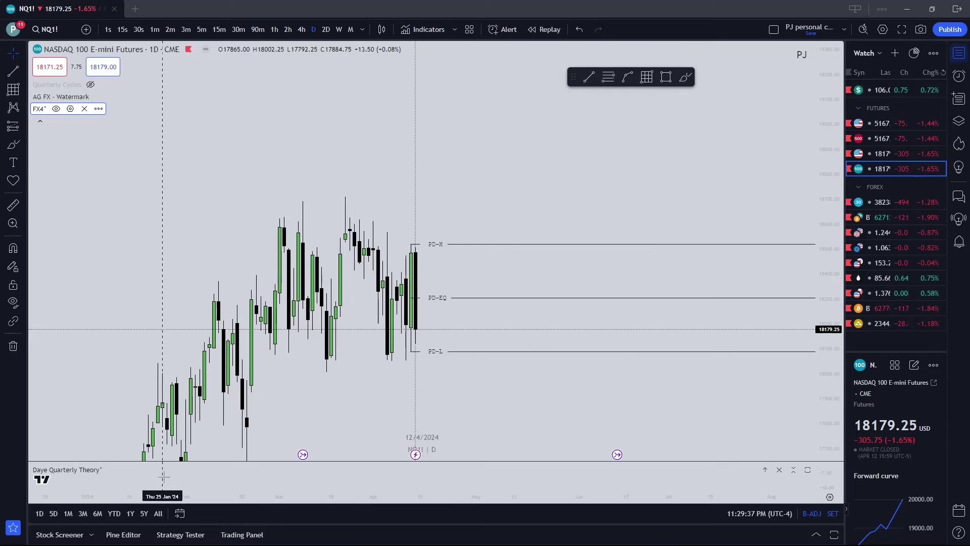
# Switch the chart to the 5-minute timeframe and show the Quarterly Cycles indicator.
pyautogui.click(201, 29)
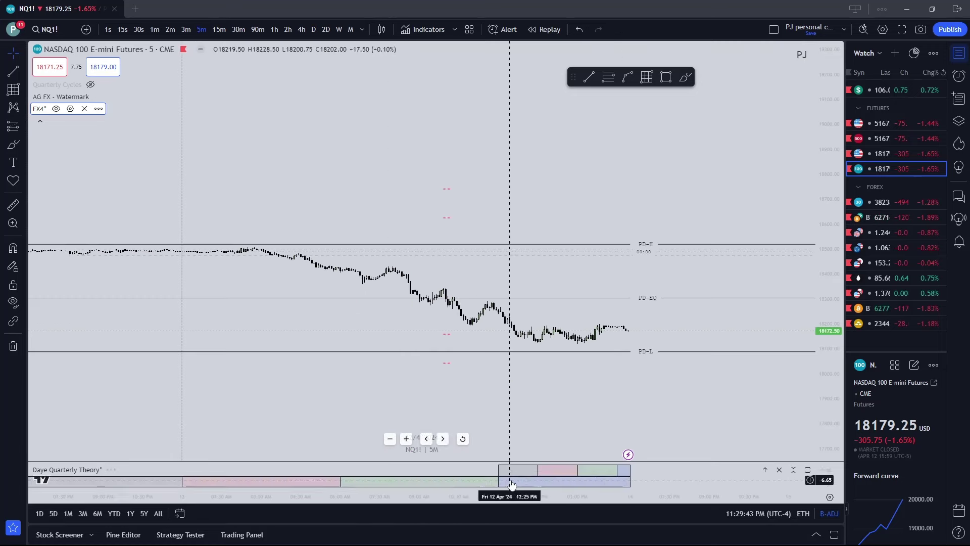
pyautogui.scroll(-2, 431, 480)
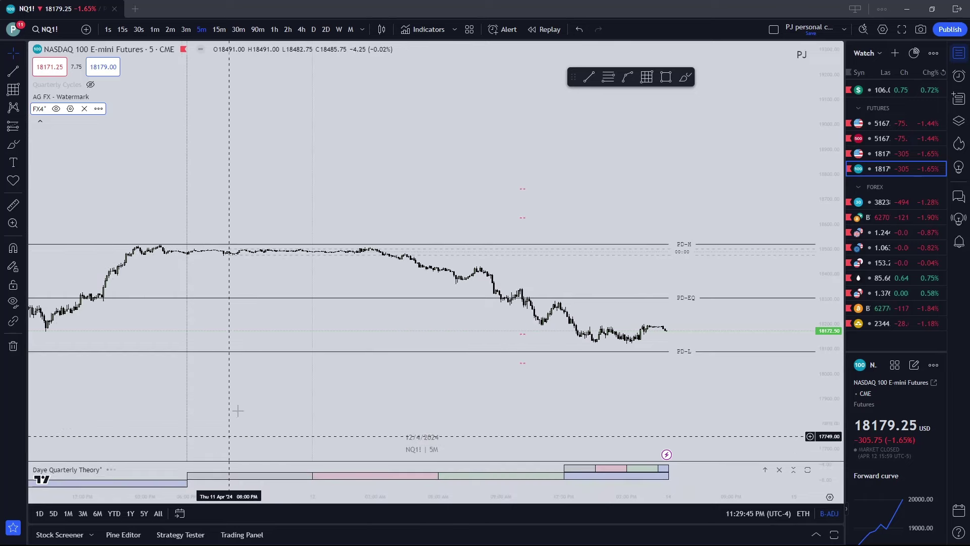
pyautogui.click(90, 85)
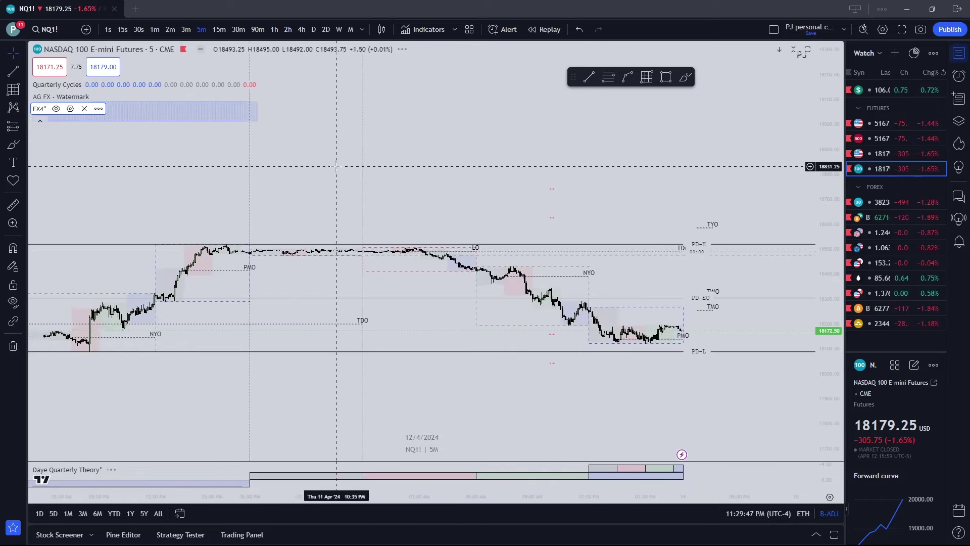
# Examine the Quarterly Cycles boxes, opening-price lines and Q1 to Q4 bands across earlier sessions on the 5-minute chart.
pyautogui.moveTo(825, 389); pyautogui.dragTo(822, 130)
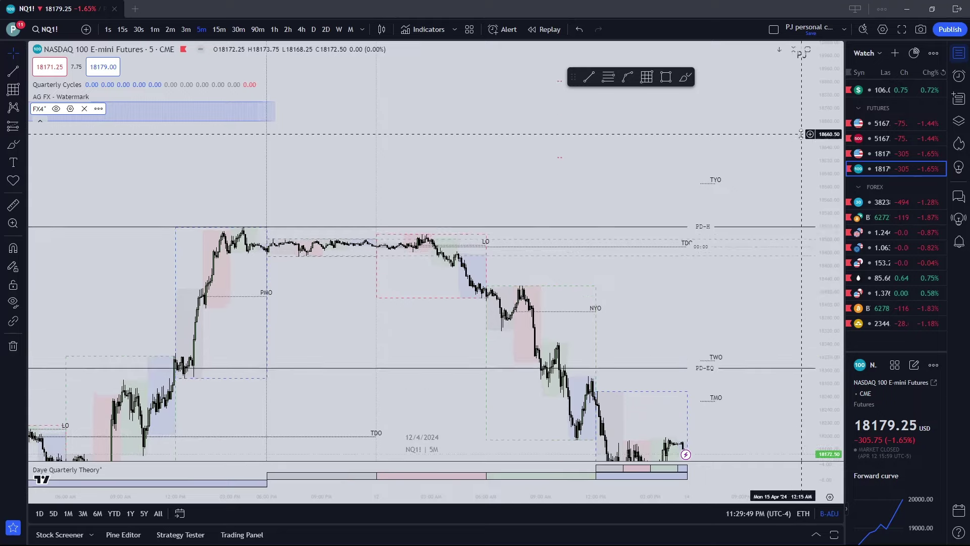
pyautogui.scroll(3, 713, 366)
pyautogui.moveTo(709, 366); pyautogui.dragTo(672, 190)
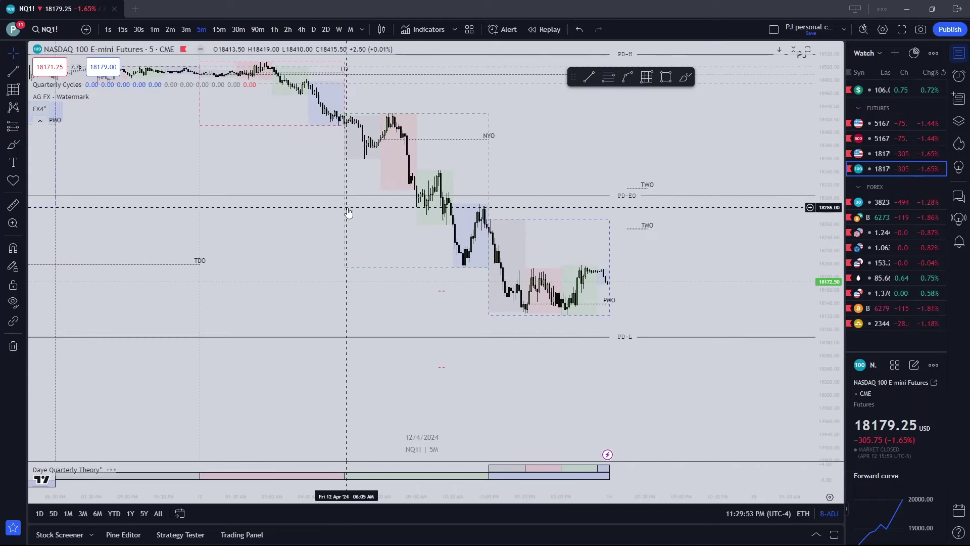
pyautogui.moveTo(435, 152); pyautogui.dragTo(551, 187)
pyautogui.moveTo(349, 302); pyautogui.dragTo(457, 282)
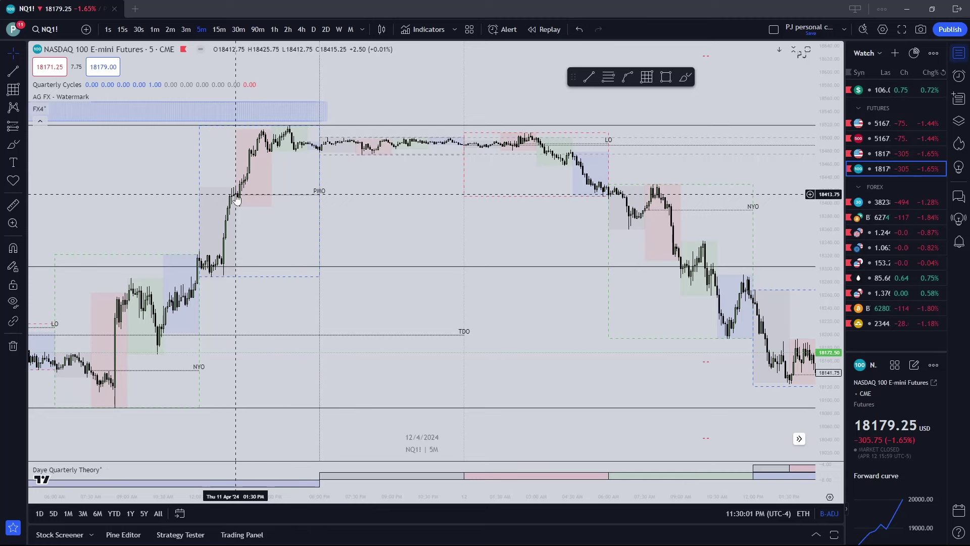
pyautogui.hscroll(-4, 303, 199)
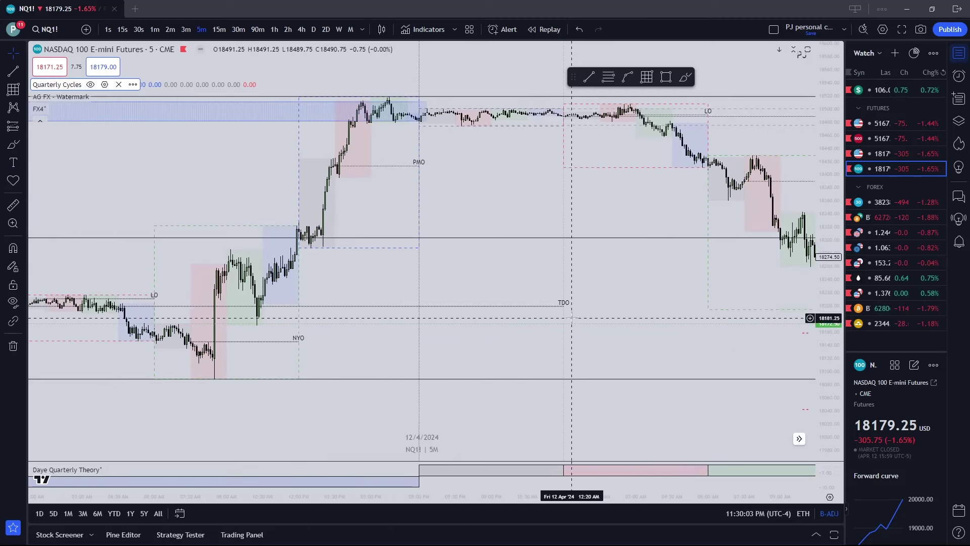
pyautogui.hscroll(-5, 571, 318)
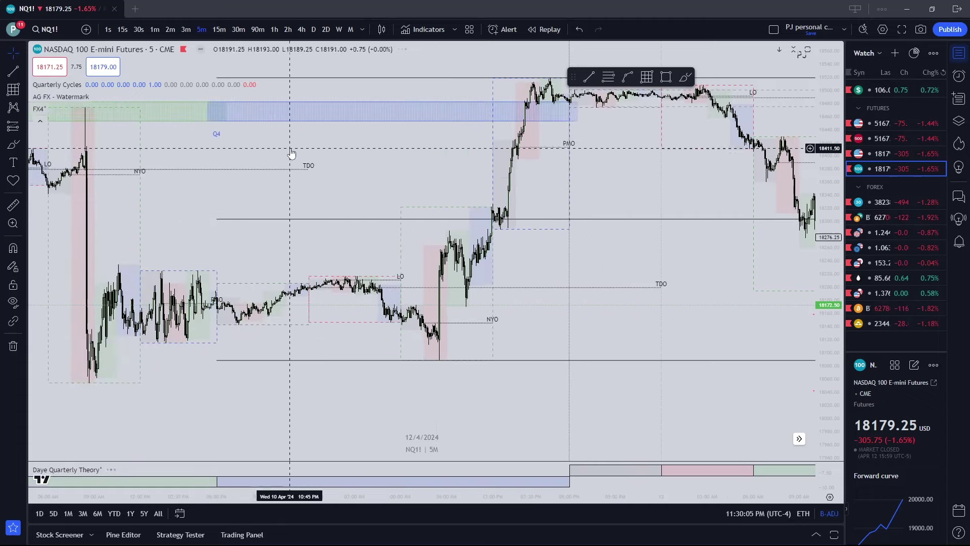
pyautogui.moveTo(279, 164); pyautogui.dragTo(411, 193)
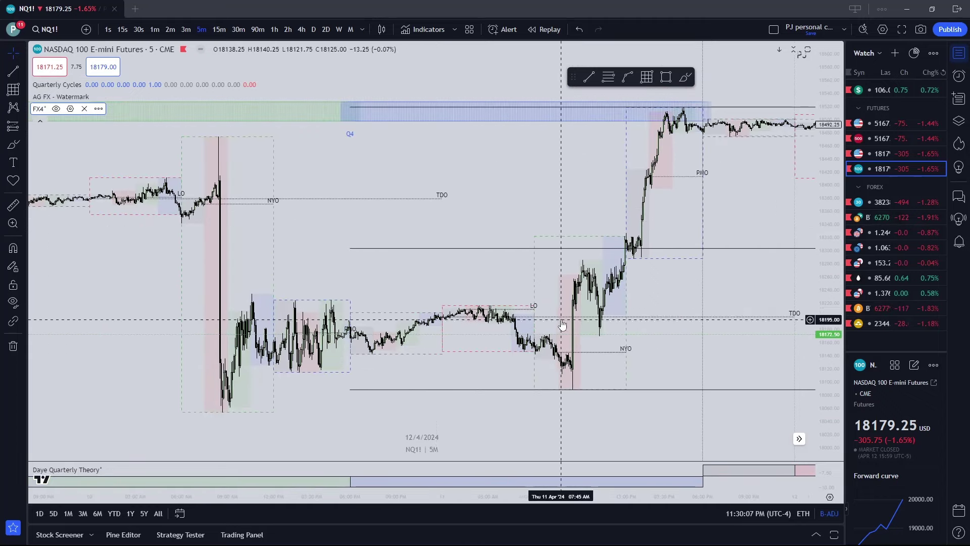
pyautogui.moveTo(279, 184); pyautogui.dragTo(487, 246)
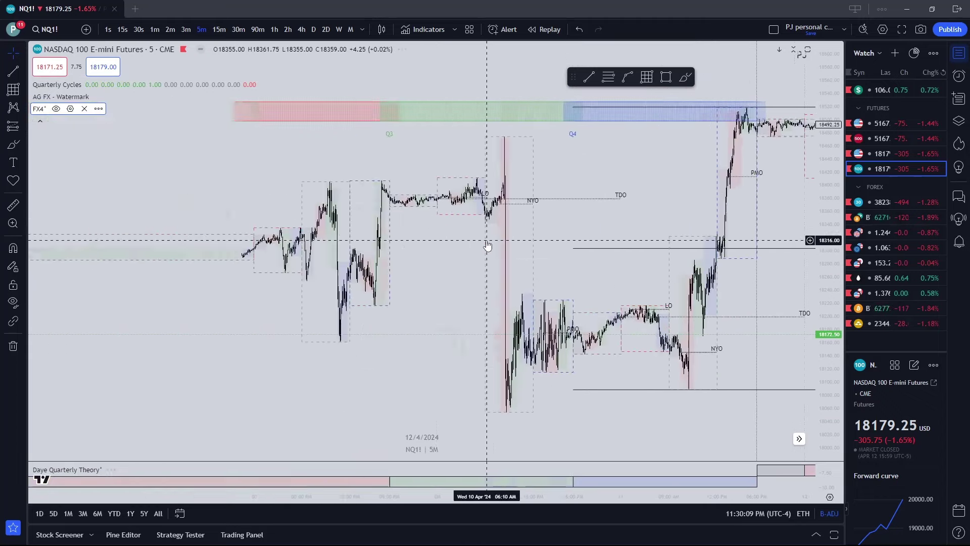
pyautogui.scroll(-2, 487, 246)
pyautogui.moveTo(433, 141); pyautogui.dragTo(554, 229)
pyautogui.moveTo(280, 186); pyautogui.dragTo(736, 238)
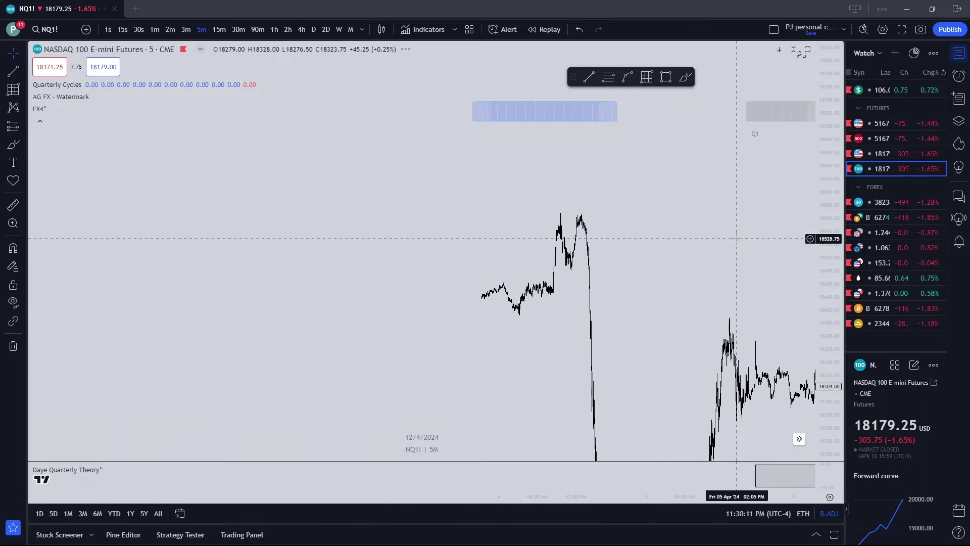
pyautogui.moveTo(298, 172); pyautogui.dragTo(577, 166)
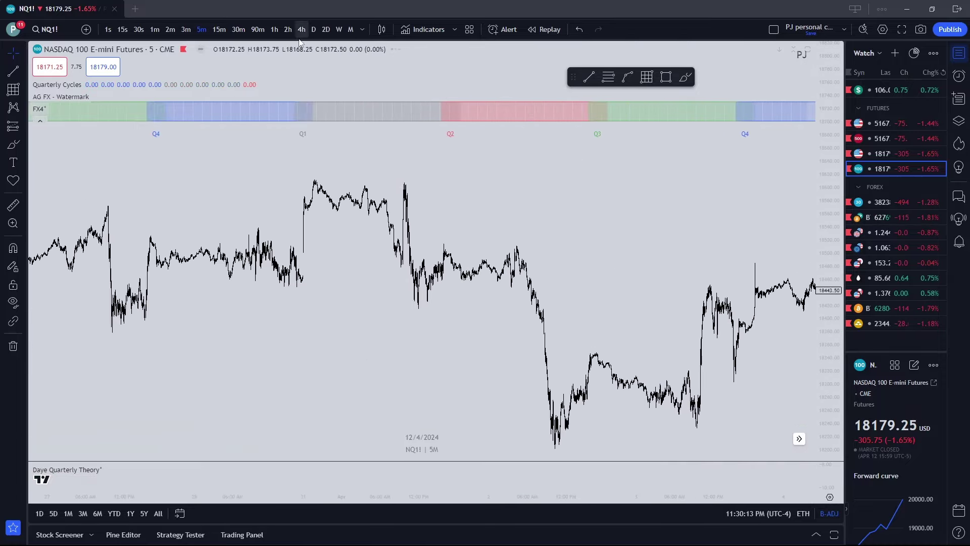
# Switch the chart to the daily timeframe and reset its view to the recent candles.
pyautogui.click(313, 29)
pyautogui.rightClick(766, 195)
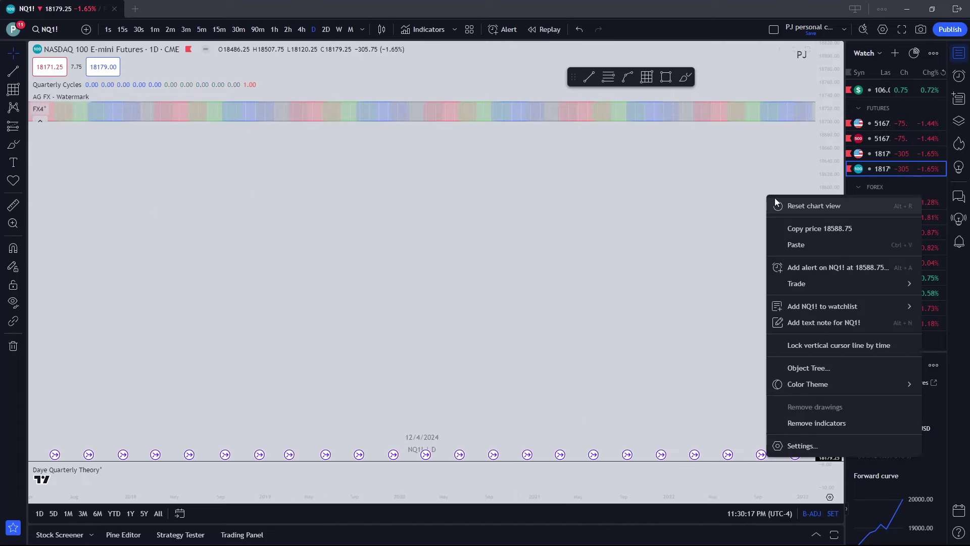
pyautogui.click(780, 204)
pyautogui.moveTo(746, 204); pyautogui.dragTo(573, 238)
pyautogui.moveTo(829, 334); pyautogui.dragTo(828, 101)
pyautogui.moveTo(719, 202); pyautogui.dragTo(641, 425)
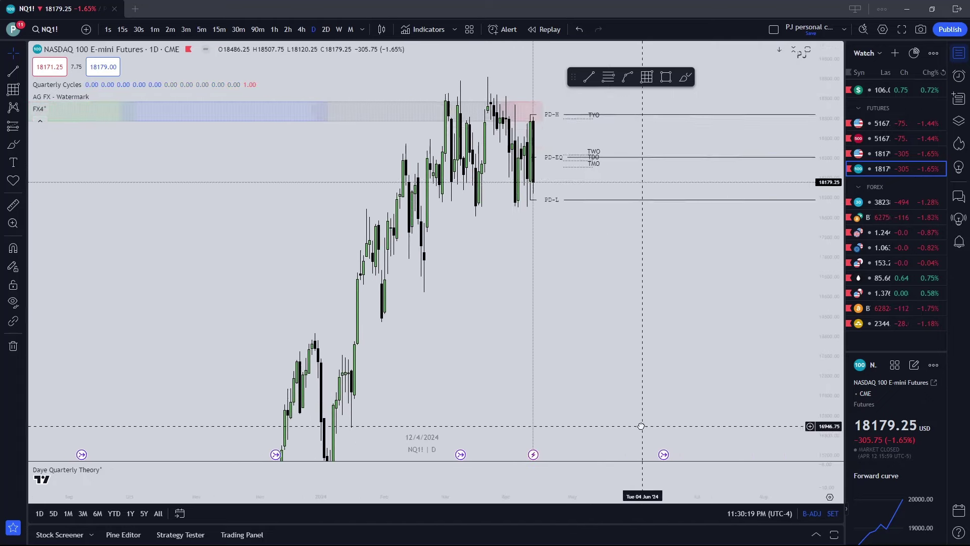
pyautogui.moveTo(654, 129); pyautogui.dragTo(616, 267)
# Switch the chart to the 4-hour timeframe and examine the Quarterly Cycles weekly boxes and opening-price lines.
pyautogui.click(301, 30)
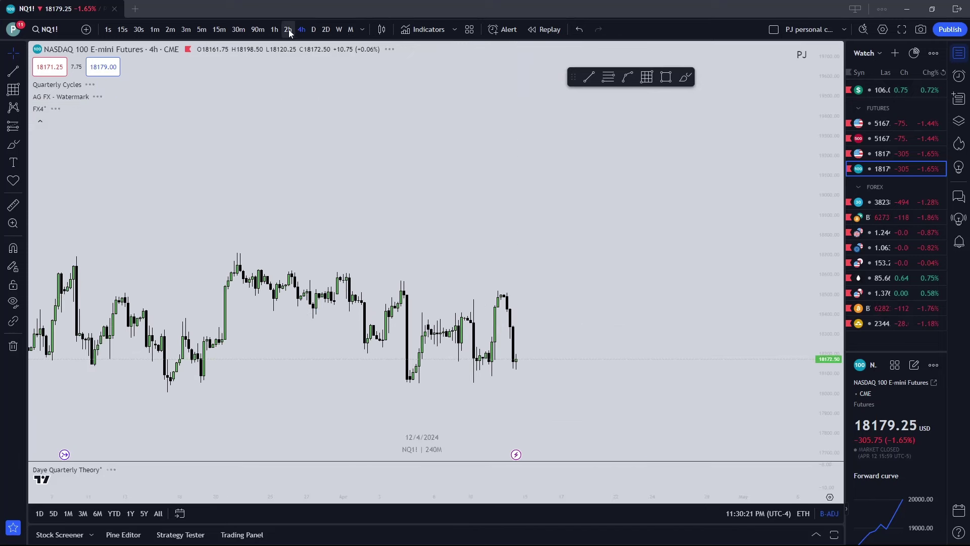
pyautogui.scroll(-2, 477, 255)
pyautogui.moveTo(478, 256); pyautogui.dragTo(602, 303)
pyautogui.scroll(-3, 591, 238)
pyautogui.moveTo(684, 277); pyautogui.dragTo(624, 227)
pyautogui.scroll(2, 493, 185)
pyautogui.scroll(3, 576, 225)
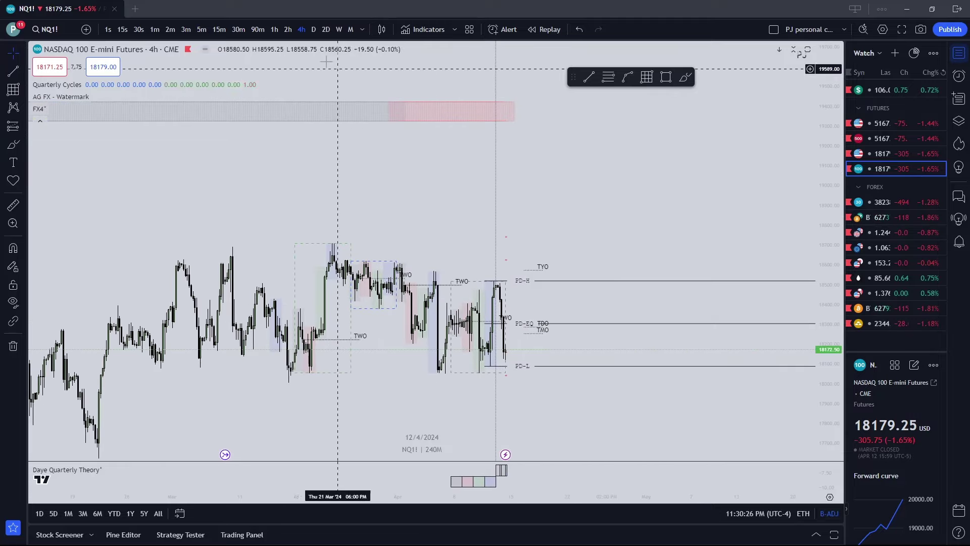
# Return the chart to the daily timeframe and hide the Quarterly Cycles indicator.
pyautogui.click(314, 29)
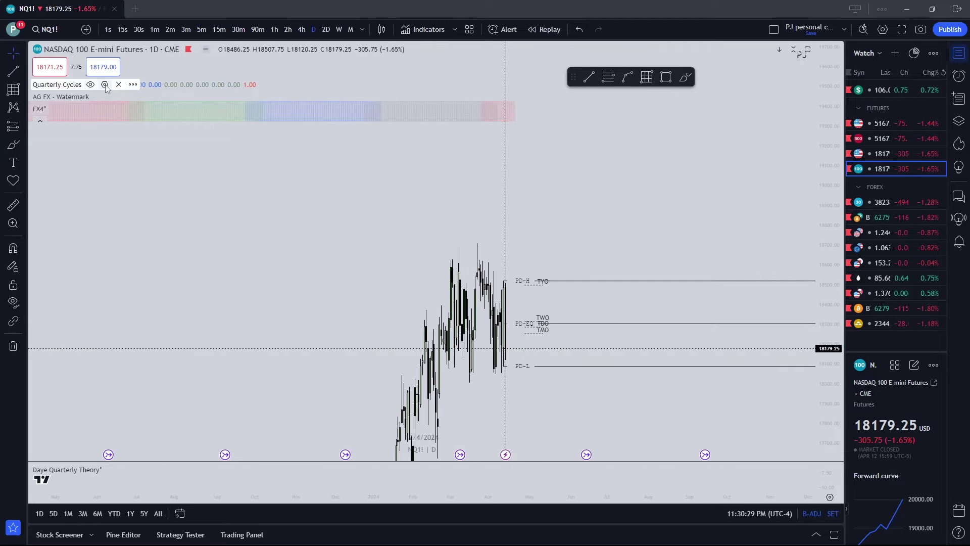
pyautogui.click(91, 84)
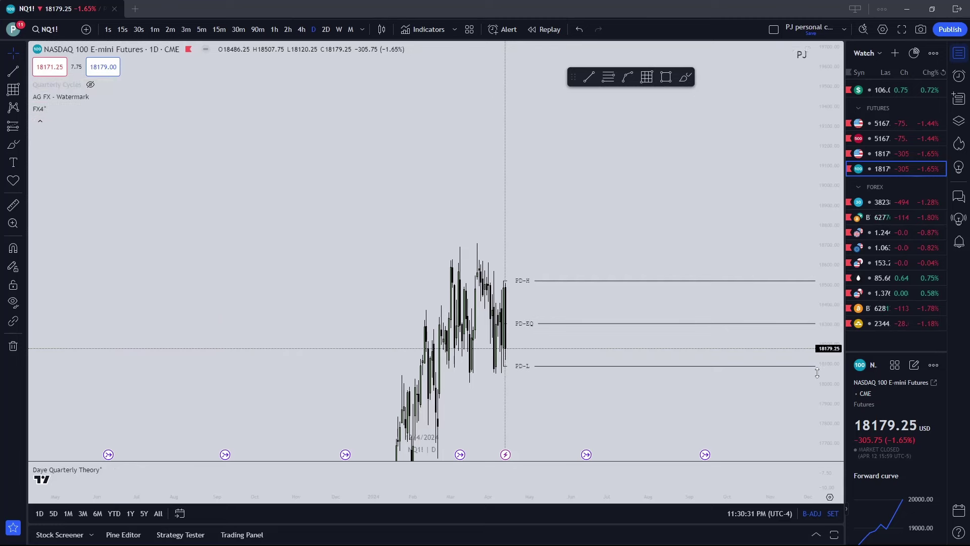
pyautogui.moveTo(817, 372); pyautogui.dragTo(697, 242)
pyautogui.scroll(5, 552, 245)
pyautogui.moveTo(635, 266); pyautogui.dragTo(609, 100)
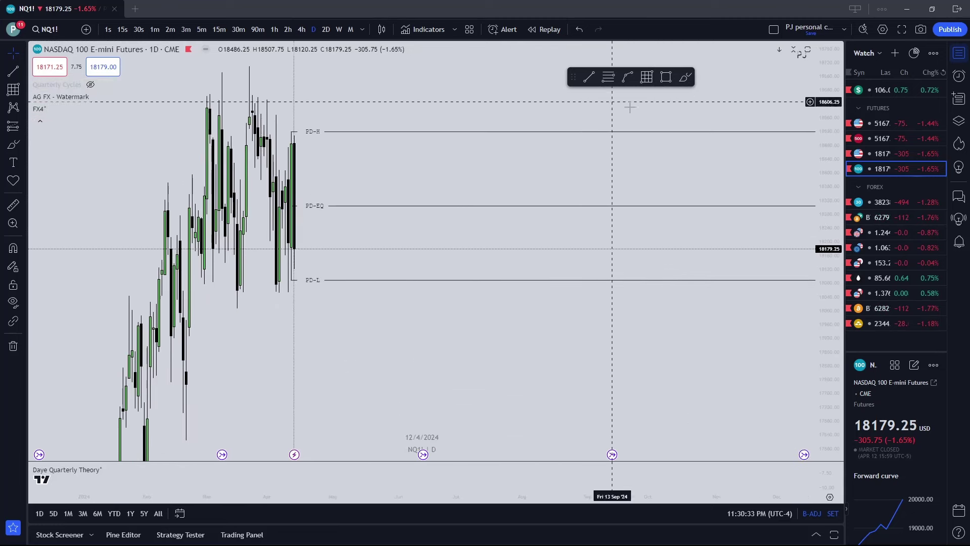
pyautogui.moveTo(828, 123); pyautogui.dragTo(828, 204)
pyautogui.scroll(2, 429, 192)
pyautogui.moveTo(341, 152); pyautogui.dragTo(446, 215)
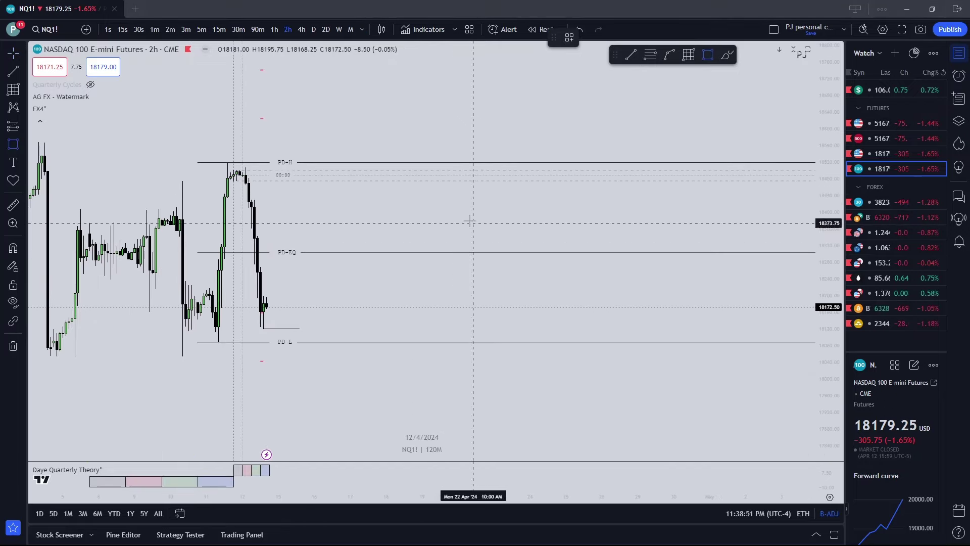
# Draw a rectangle between the PD-H and PD-EQ lines from about 18422 on 21 April down to about 18313.25.
pyautogui.moveTo(453, 203); pyautogui.dragTo(548, 248)
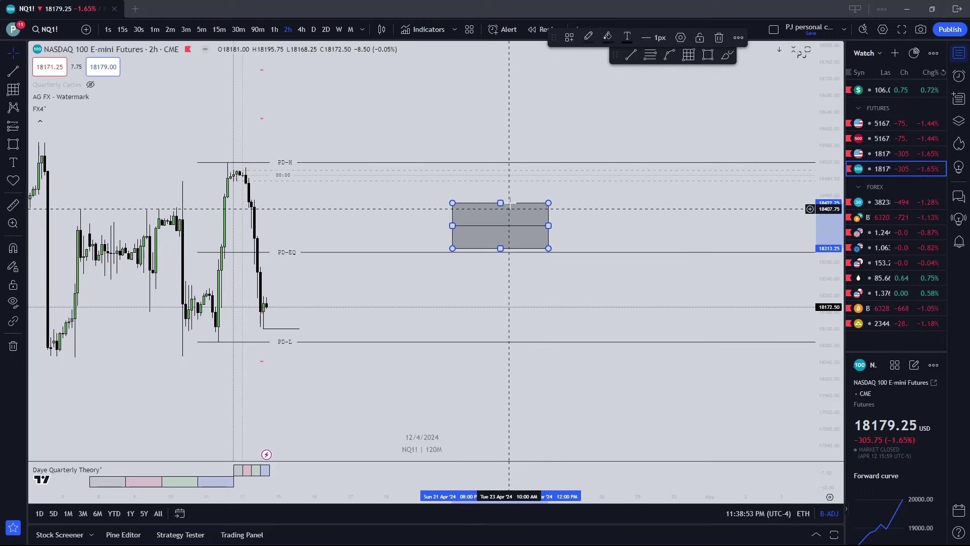
# Review the rectangle's style and text settings, including the vertical text alignment options, and keep them as they are.
pyautogui.click(681, 39)
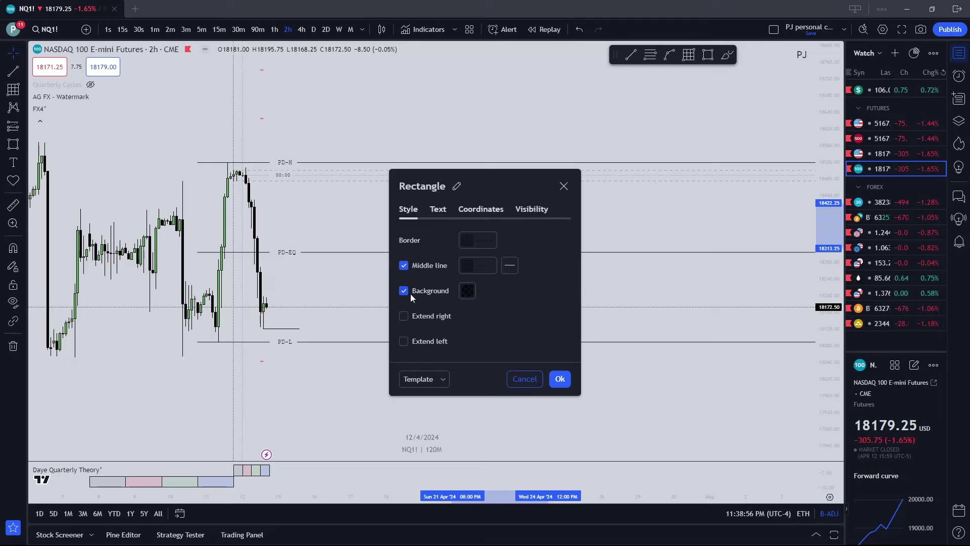
pyautogui.click(439, 209)
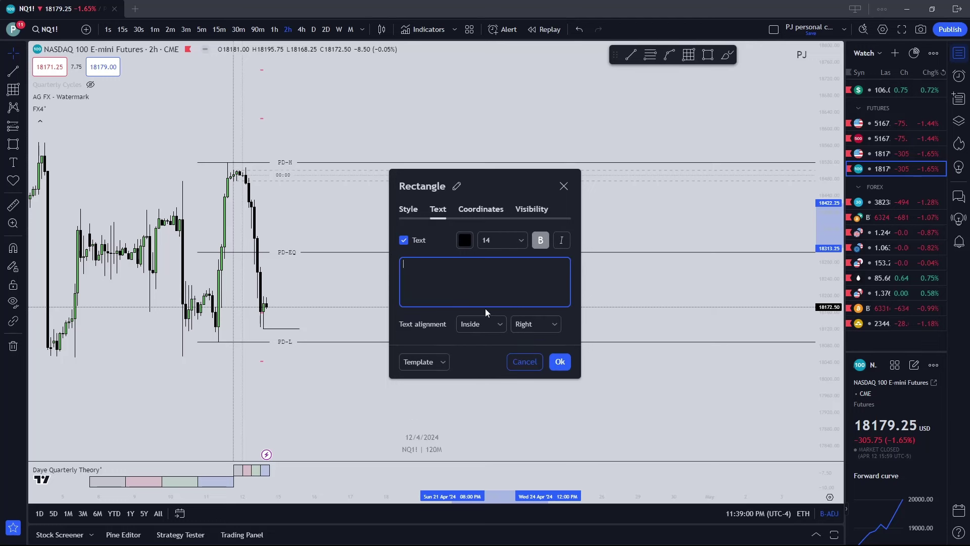
pyautogui.click(502, 324)
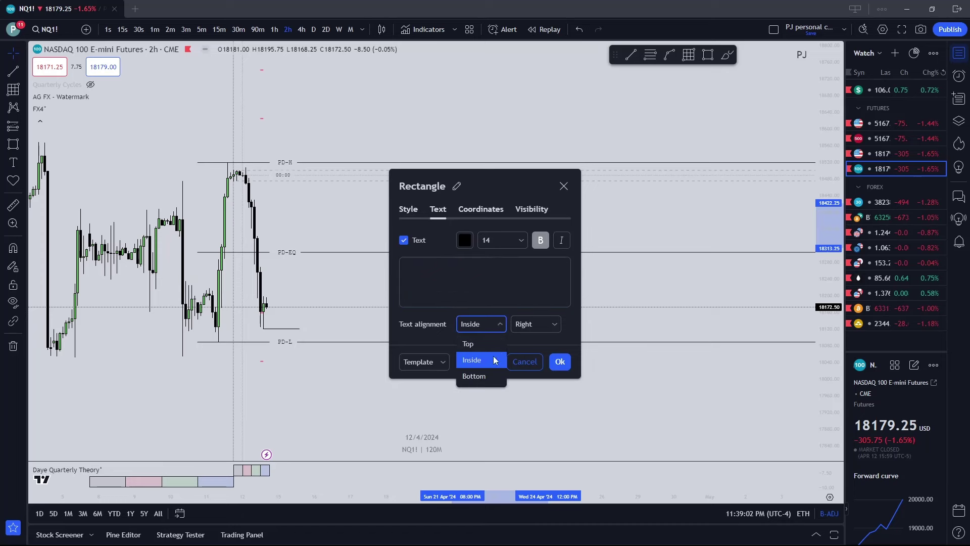
pyautogui.click(535, 344)
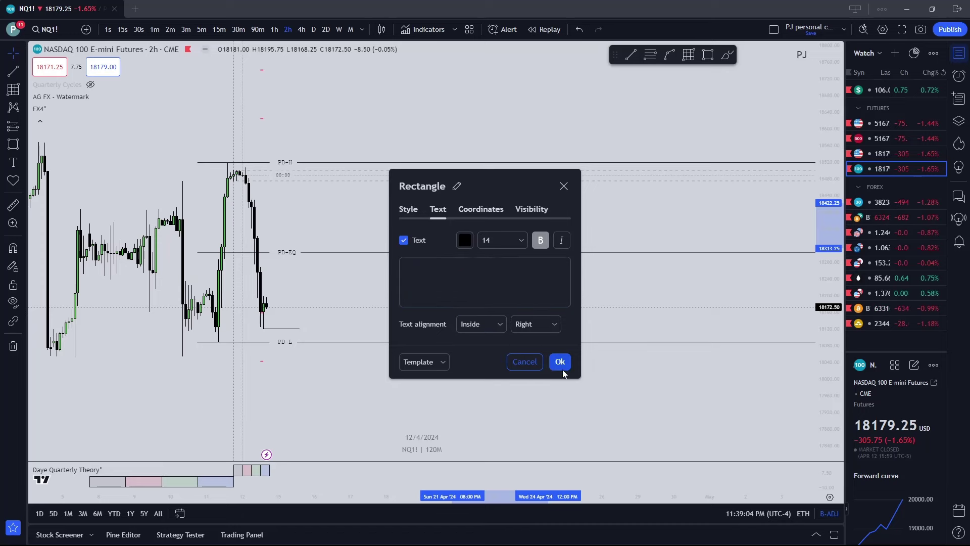
pyautogui.click(559, 362)
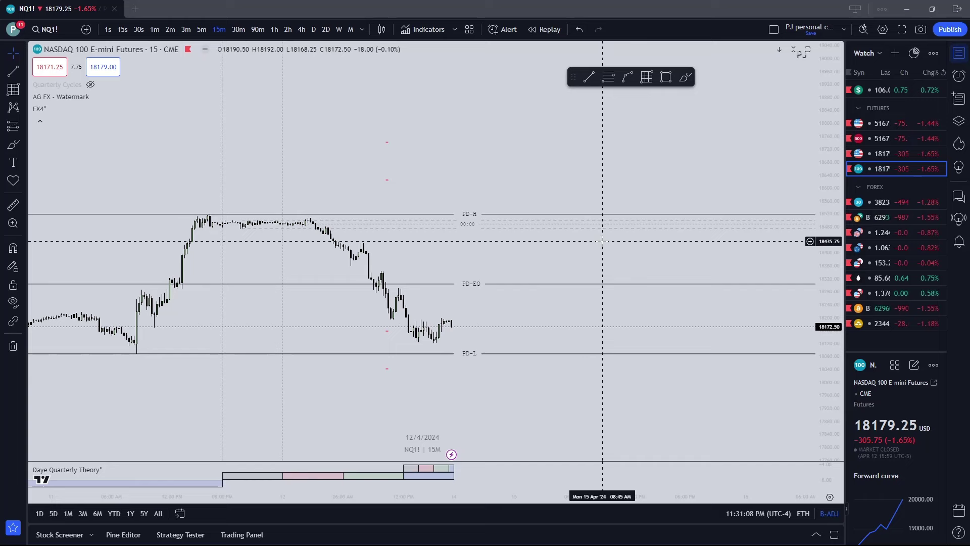
# Draw a short trend line above the PD-H line from about 18679.25 to 18641.75 and delete it.
pyautogui.moveTo(602, 240); pyautogui.dragTo(656, 222)
pyautogui.click(588, 77)
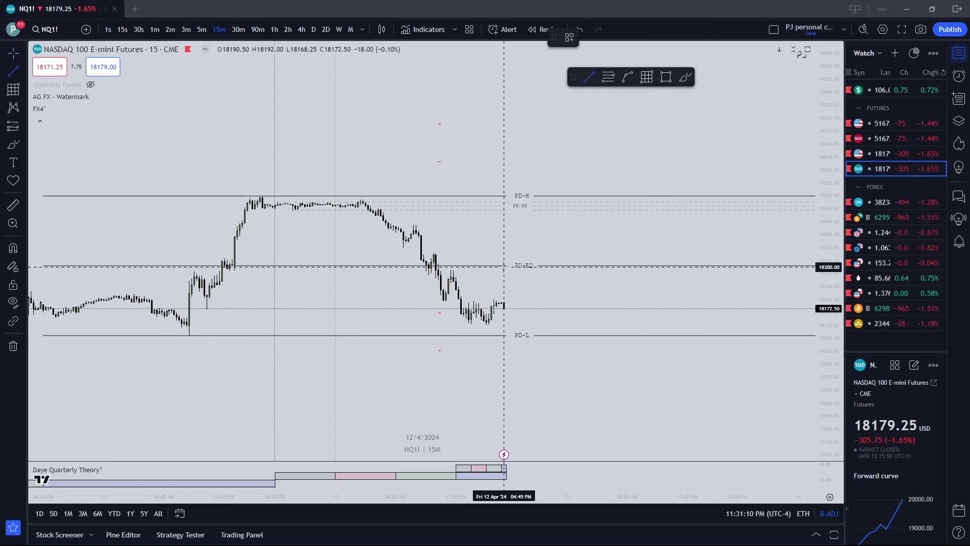
pyautogui.click(534, 147)
pyautogui.click(665, 158)
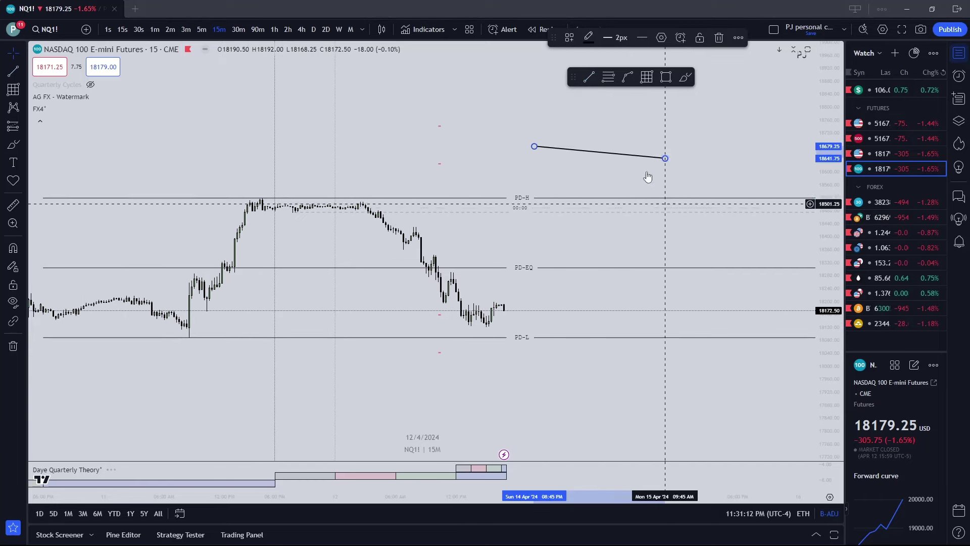
pyautogui.click(719, 38)
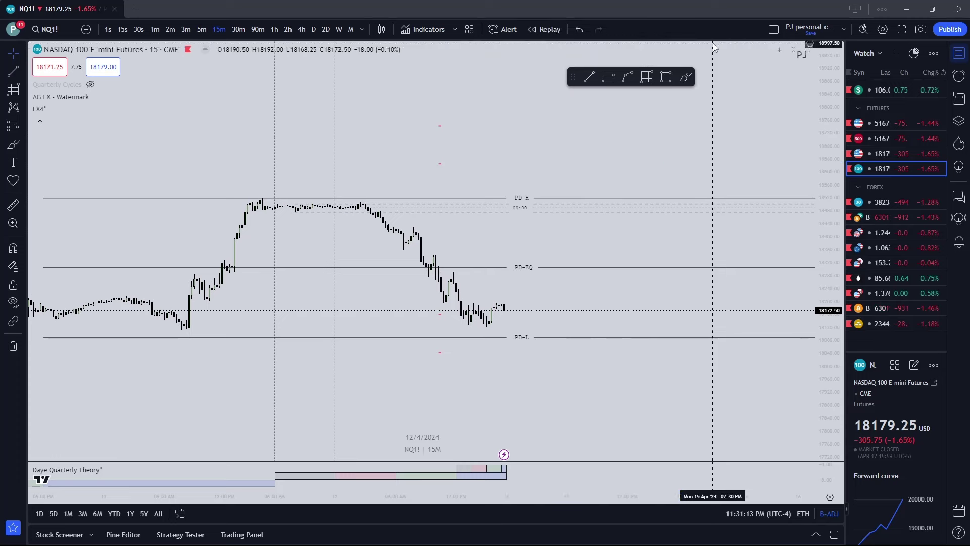
pyautogui.click(589, 77)
pyautogui.click(316, 123)
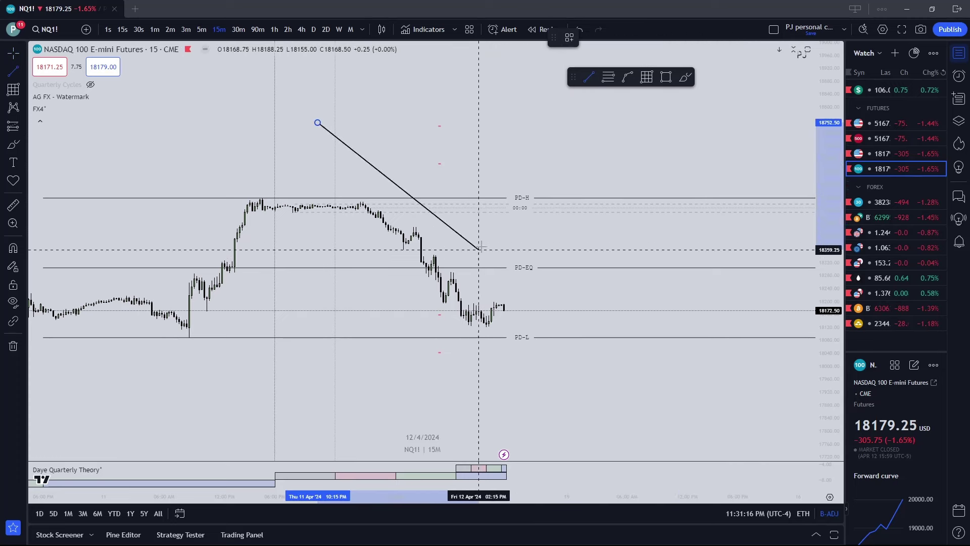
pyautogui.press('Escape')
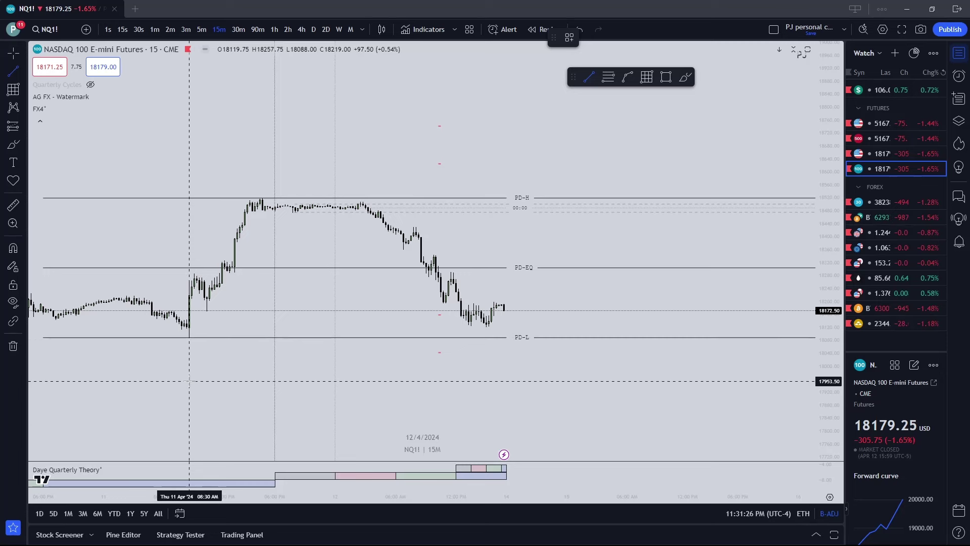
# Try a horizontal trend line snapped to the 12 April candle high at 18507.75, tilting its end to about 18532.50 before deleting it.
pyautogui.press('ctrl')
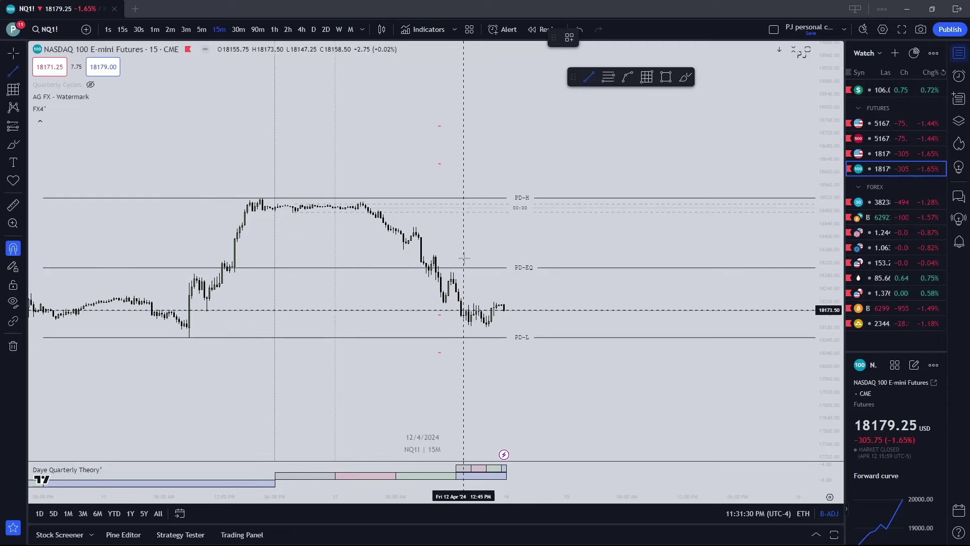
pyautogui.press('ctrl')
pyautogui.press('ctrl')
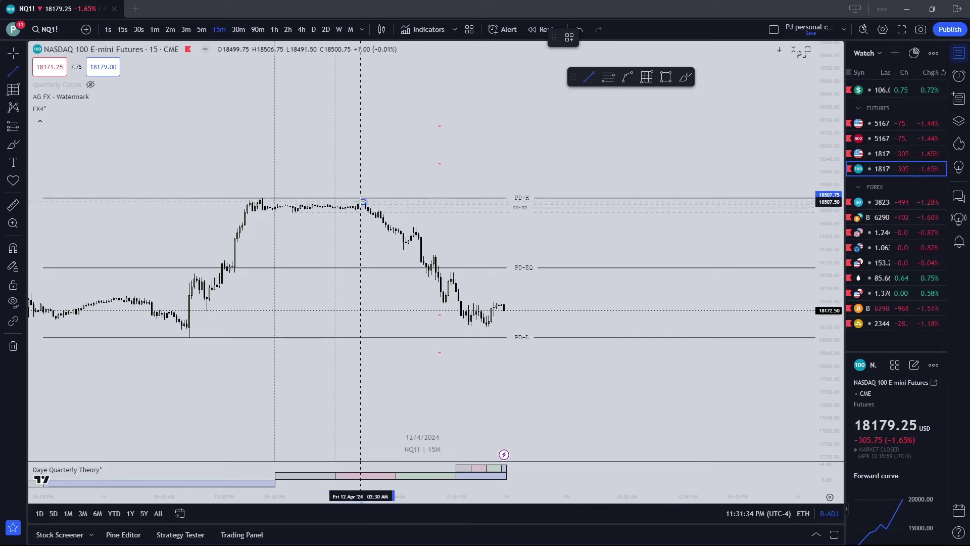
pyautogui.press('shift')
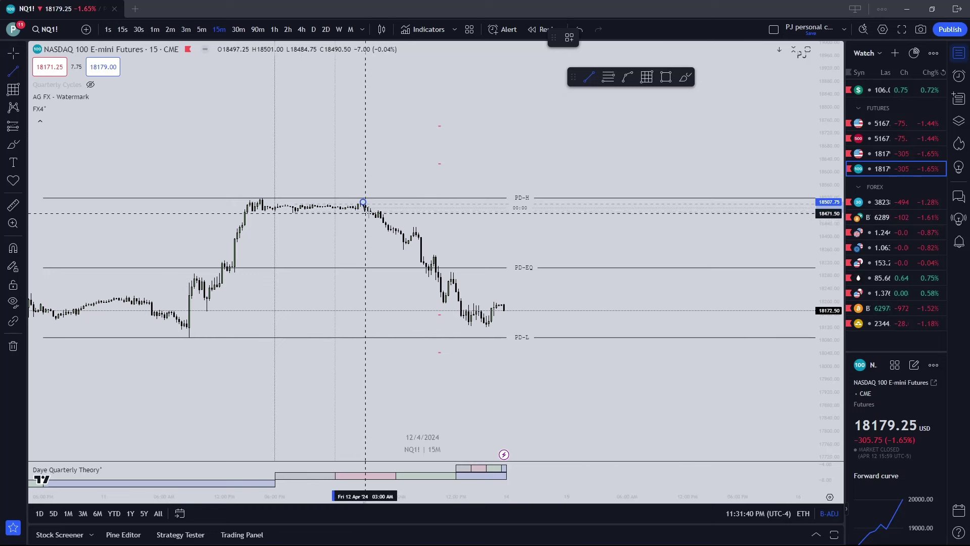
pyautogui.click(683, 202)
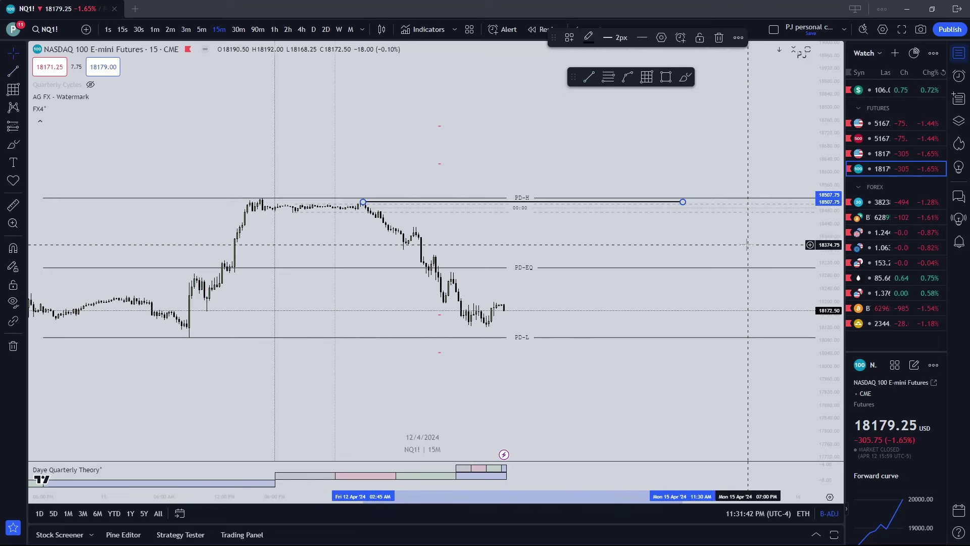
pyautogui.moveTo(682, 202); pyautogui.dragTo(571, 192)
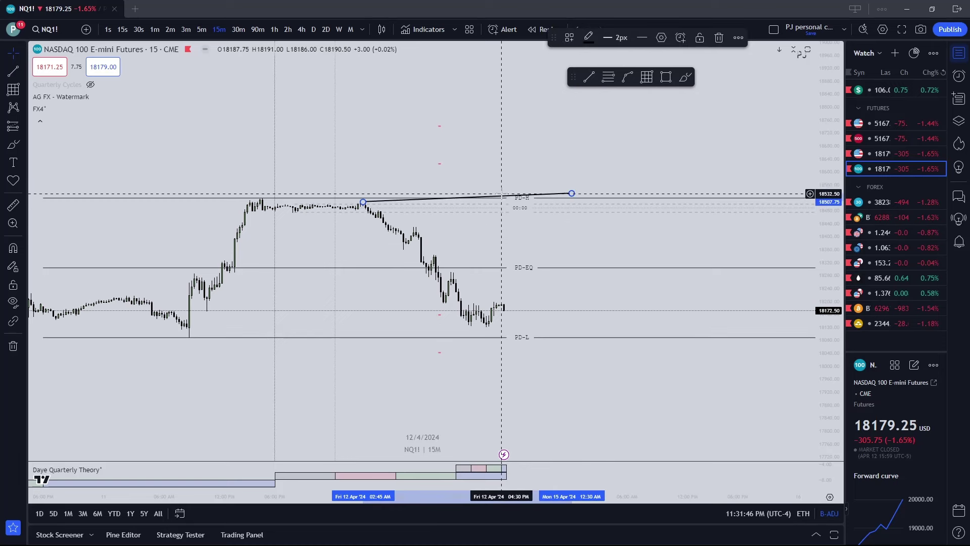
pyautogui.press('Delete')
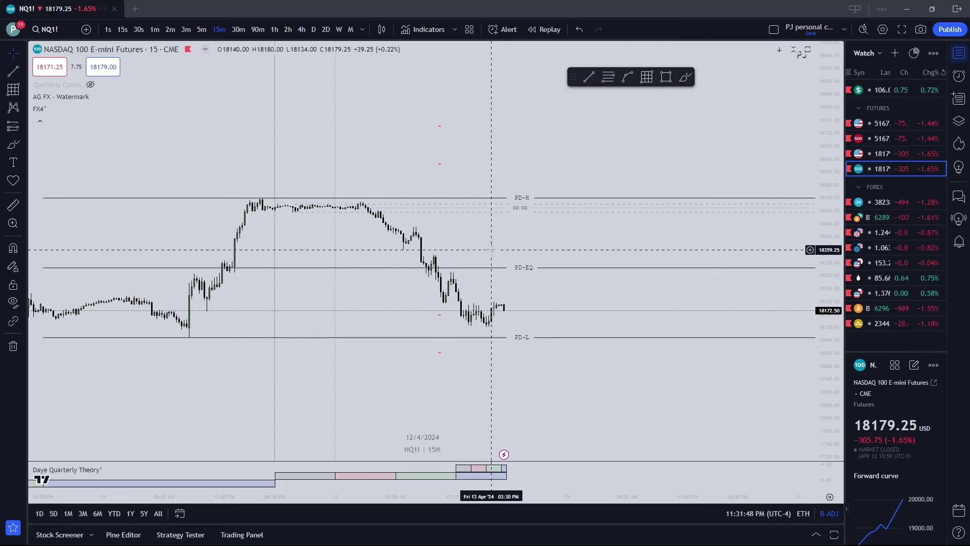
# Draw a trend line in the empty area above the candles from about 18793 to 18716.50 and delete it.
pyautogui.click(588, 77)
pyautogui.click(413, 109)
pyautogui.click(534, 134)
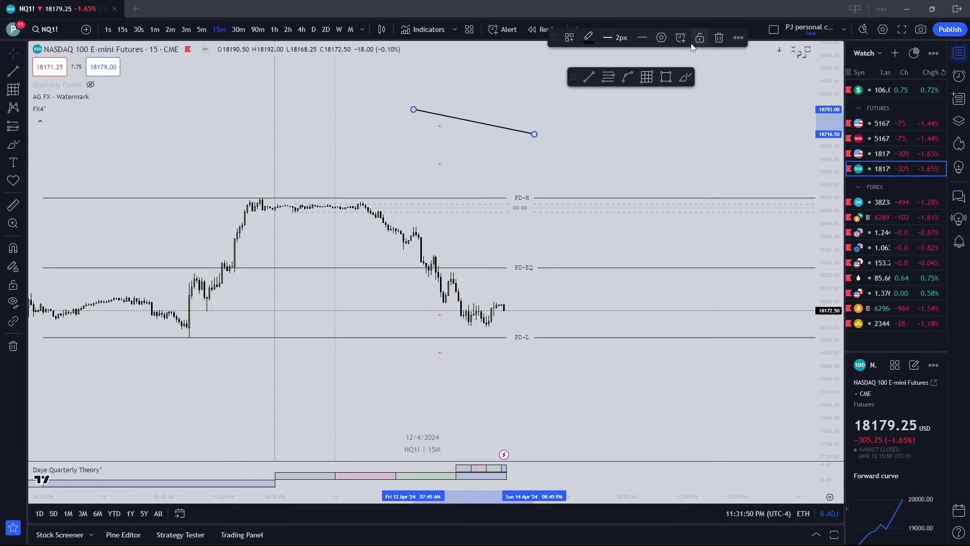
pyautogui.press('Delete')
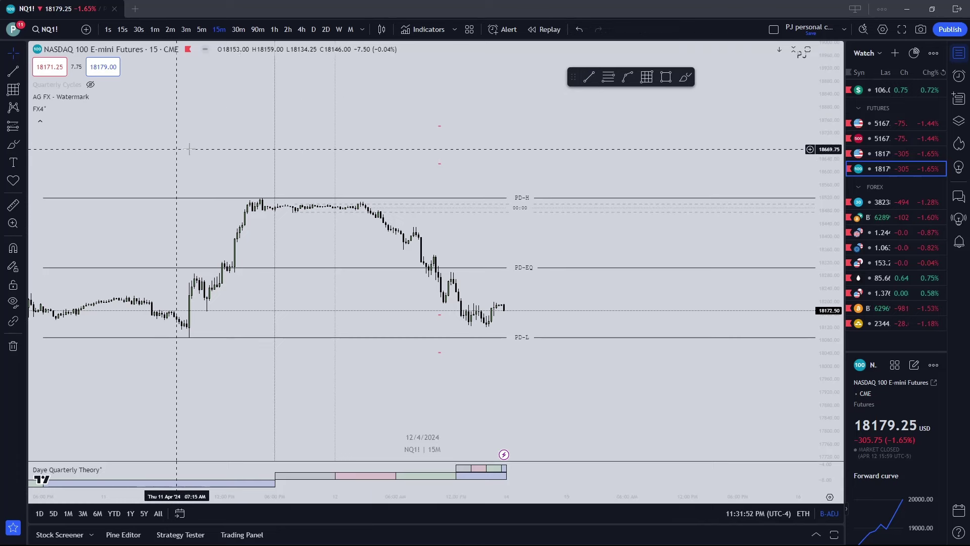
# Draw a curve from about 18794.50 on 11 April to about 18296.75 on 15 April and reshape its bend.
pyautogui.scroll(-3, 323, 149)
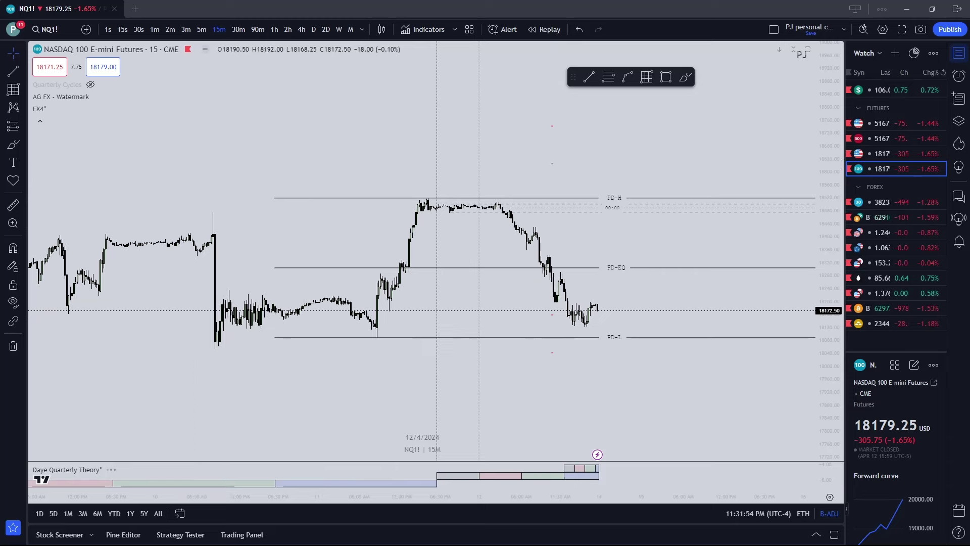
pyautogui.scroll(3, 519, 165)
pyautogui.click(627, 77)
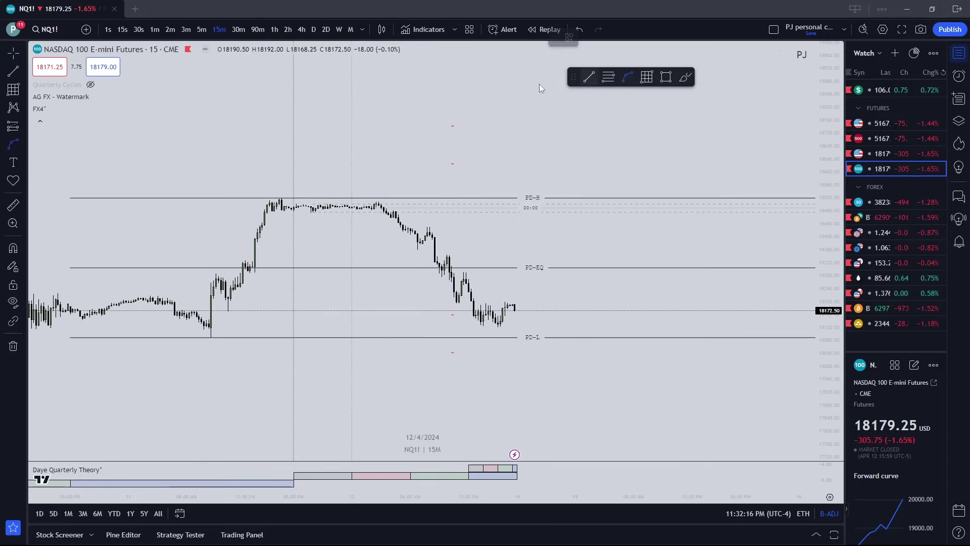
pyautogui.click(582, 270)
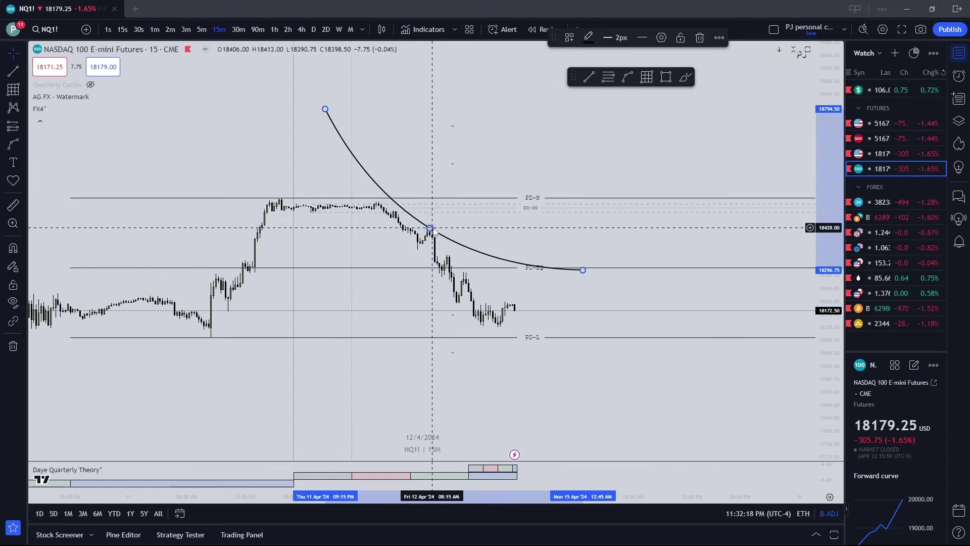
pyautogui.click(568, 153)
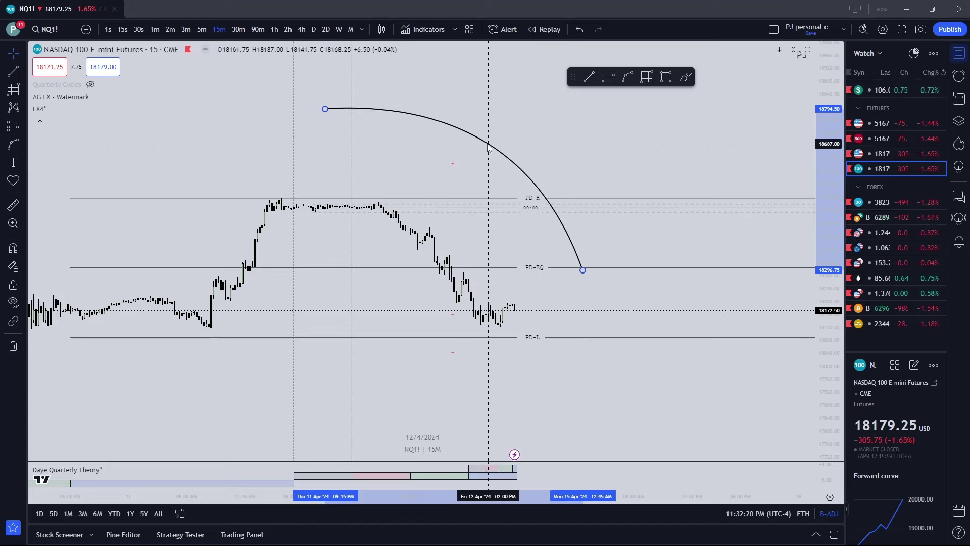
pyautogui.click(402, 162)
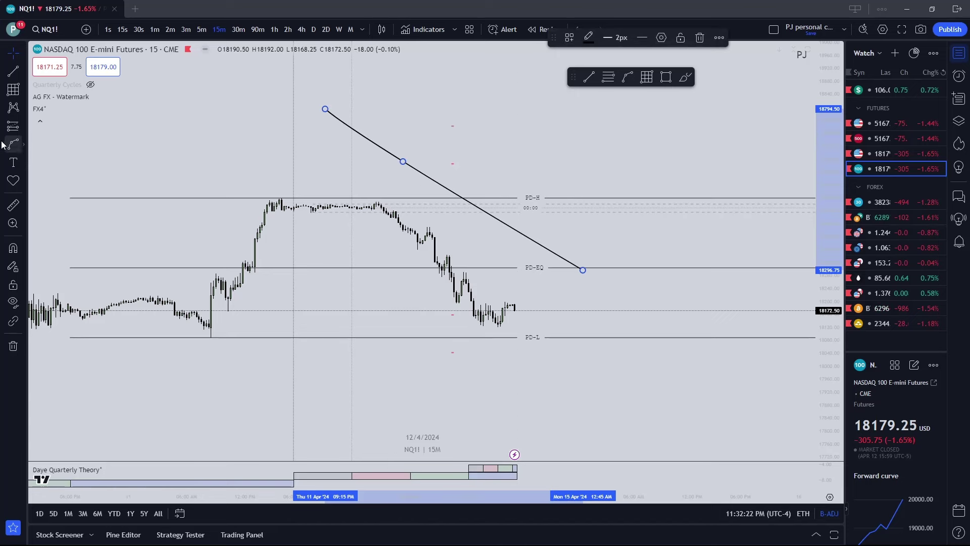
# Look through the available brush, arrow and shape drawing tools, and delete the curve from the chart.
pyautogui.click(25, 146)
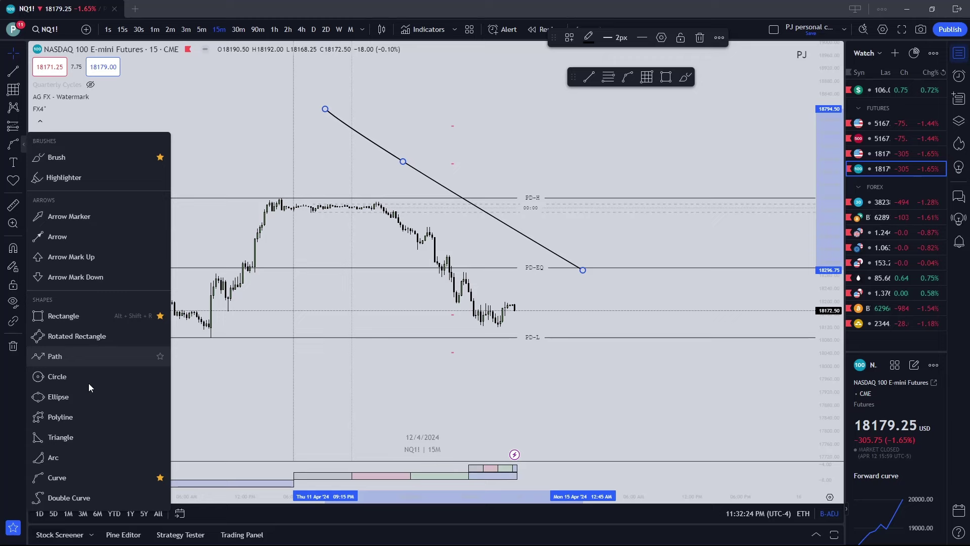
pyautogui.click(462, 197)
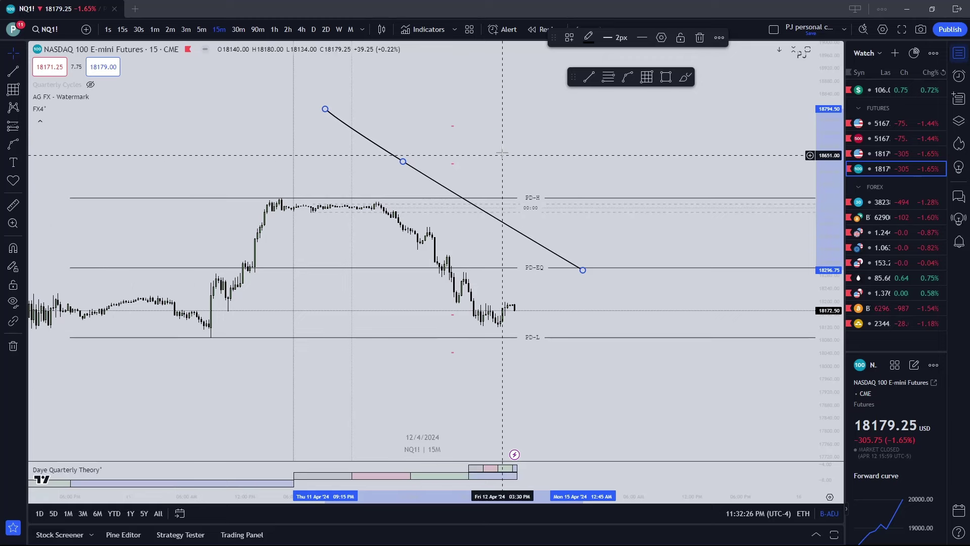
pyautogui.press('Delete')
# Draw a horizontal trend line at 18342 from the 12 April 10:00 candle high to 15 April 07:45.
pyautogui.scroll(-4, 524, 141)
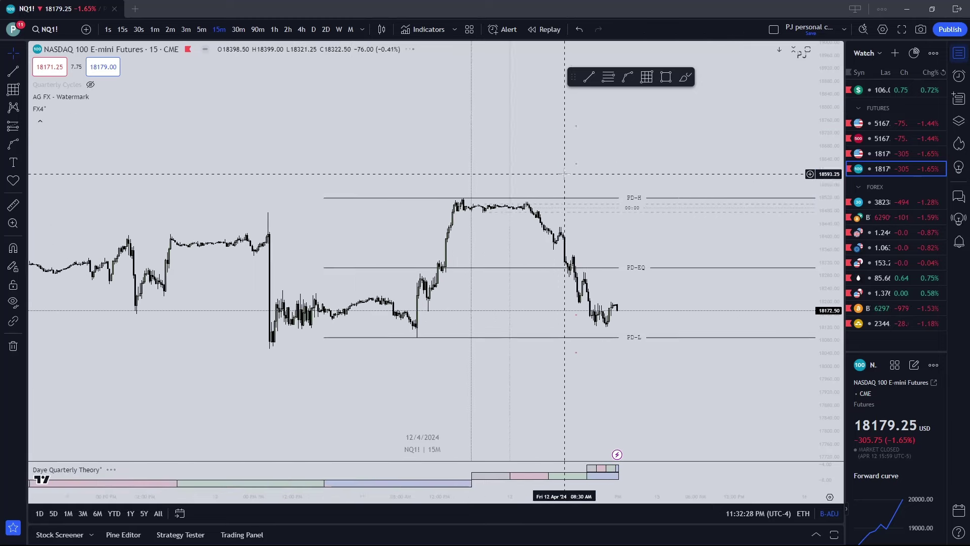
pyautogui.moveTo(832, 362); pyautogui.dragTo(811, 298)
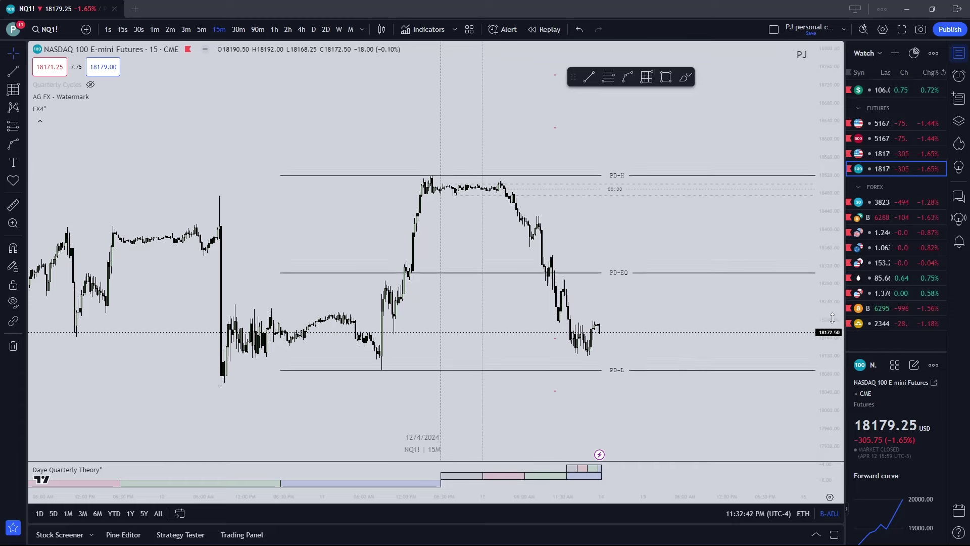
pyautogui.moveTo(831, 319); pyautogui.dragTo(832, 315)
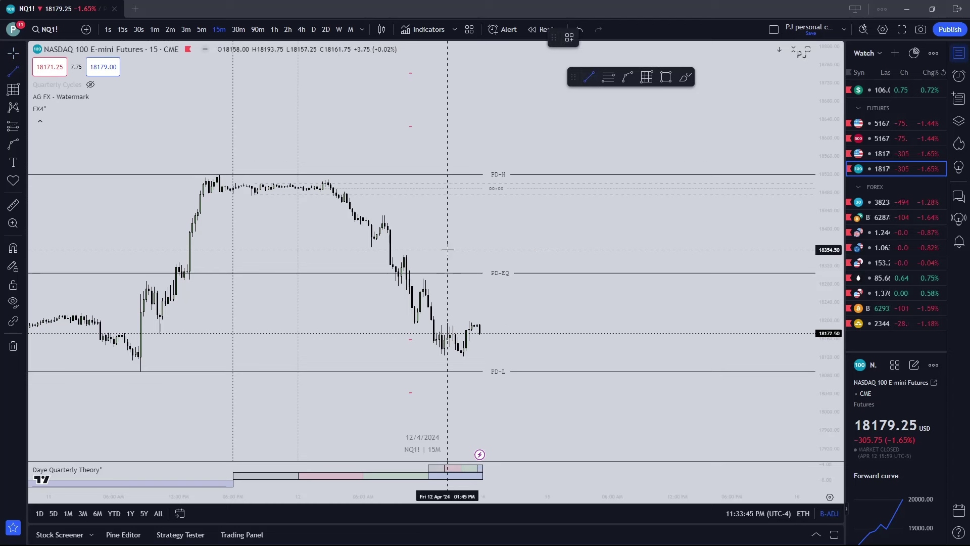
pyautogui.click(406, 216)
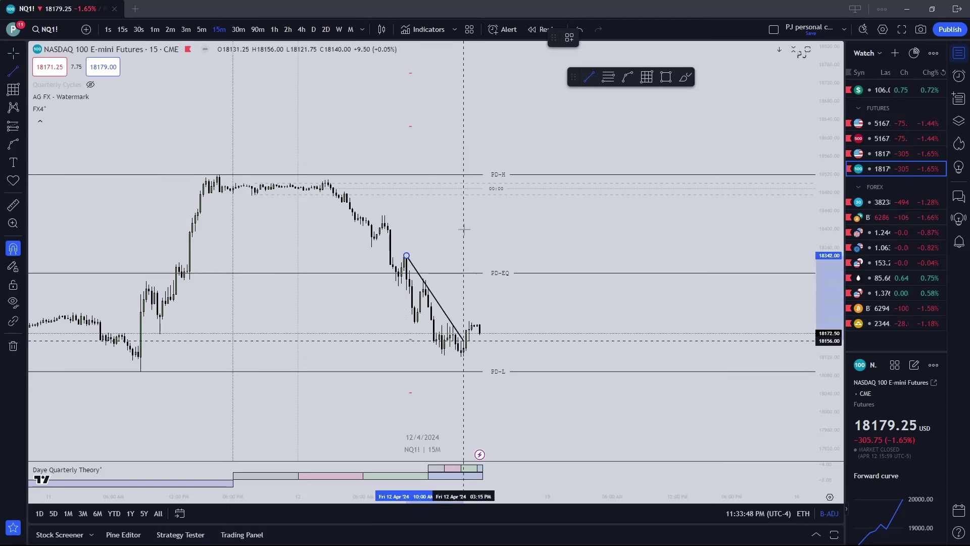
pyautogui.click(632, 241)
# Examine the saved drawing templates available for the trend line without applying any.
pyautogui.click(567, 38)
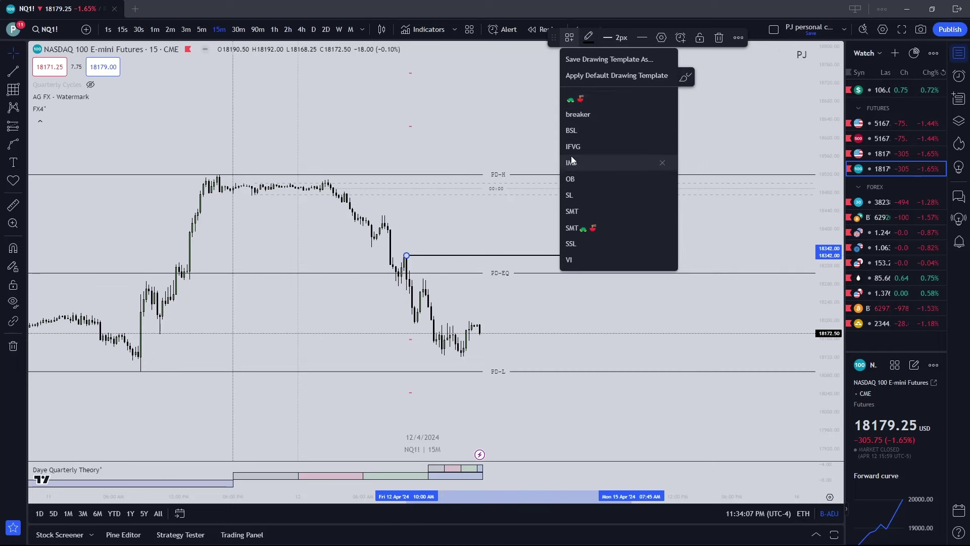
pyautogui.click(483, 131)
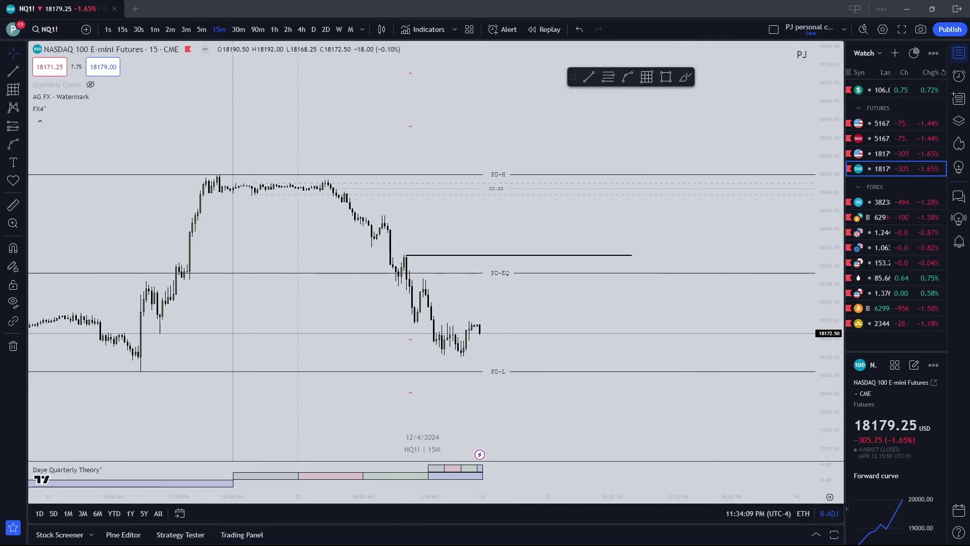
pyautogui.moveTo(0, 31); pyautogui.dragTo(0, 101)
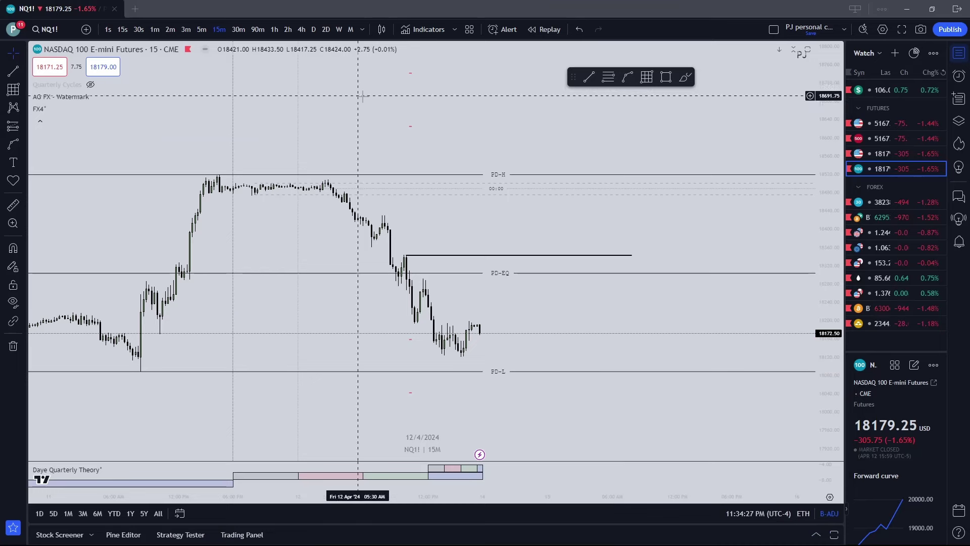
# Shrink the NQ1! chart window to half the screen to show it beside the S&P 500 ES1! chart.
pyautogui.scroll(-1, 657, 151)
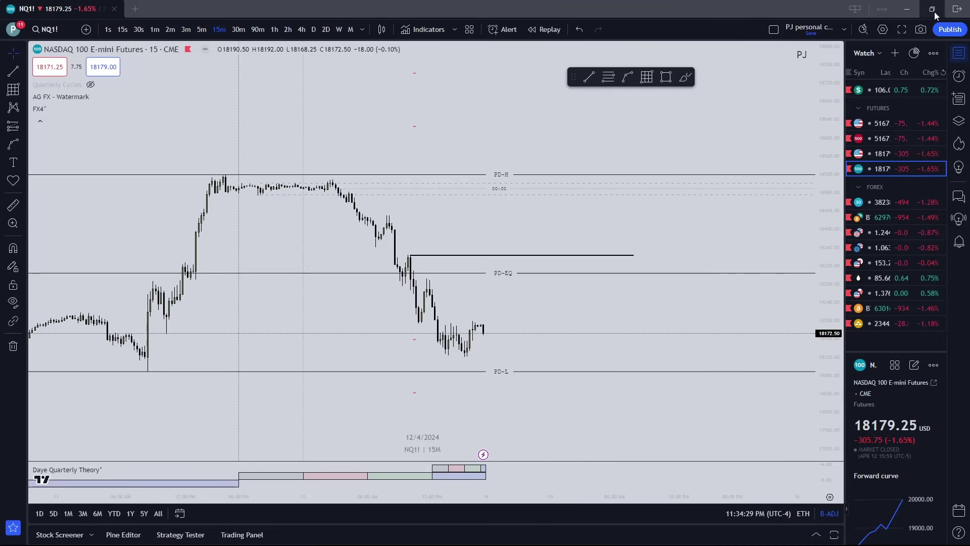
pyautogui.moveTo(732, 9); pyautogui.dragTo(281, 40)
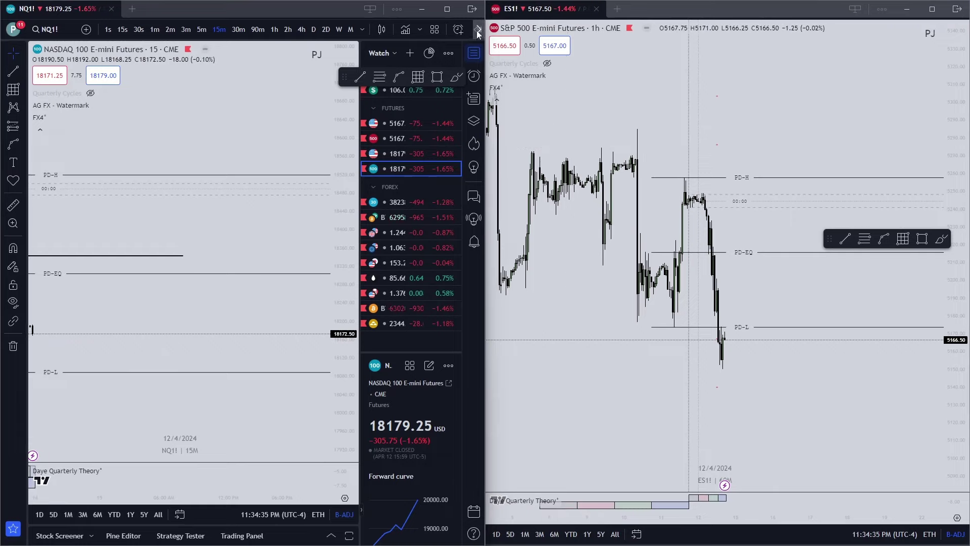
pyautogui.moveTo(435, 543)
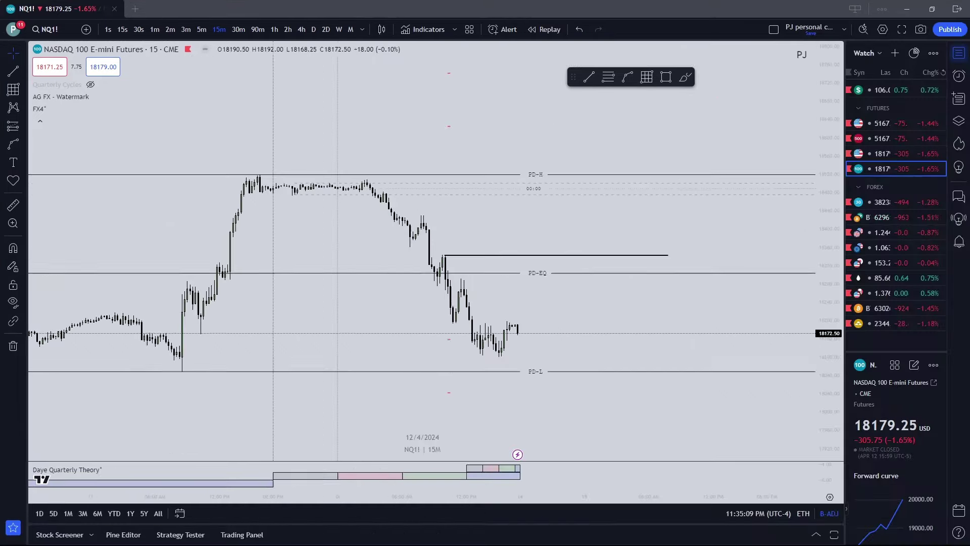
# Look through the brokers offered in the Trading Panel, and collapse the panel again.
pyautogui.moveTo(606, 336); pyautogui.dragTo(581, 270)
pyautogui.scroll(-1, 583, 291)
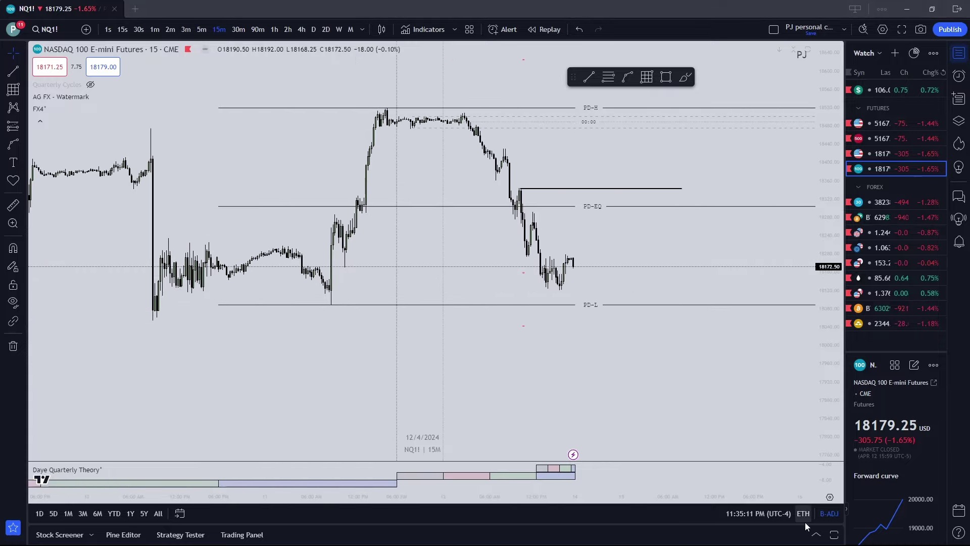
pyautogui.click(817, 533)
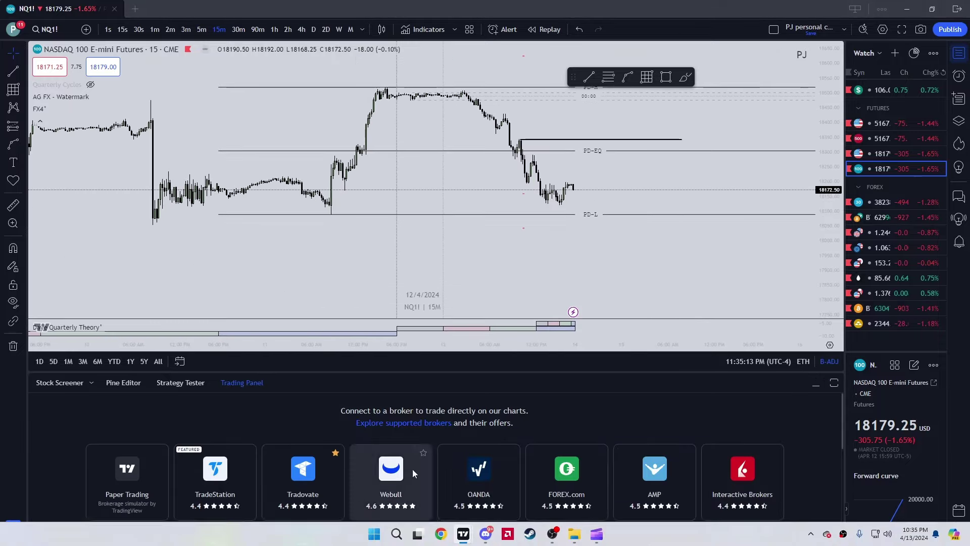
pyautogui.scroll(-2, 477, 453)
pyautogui.scroll(2, 477, 453)
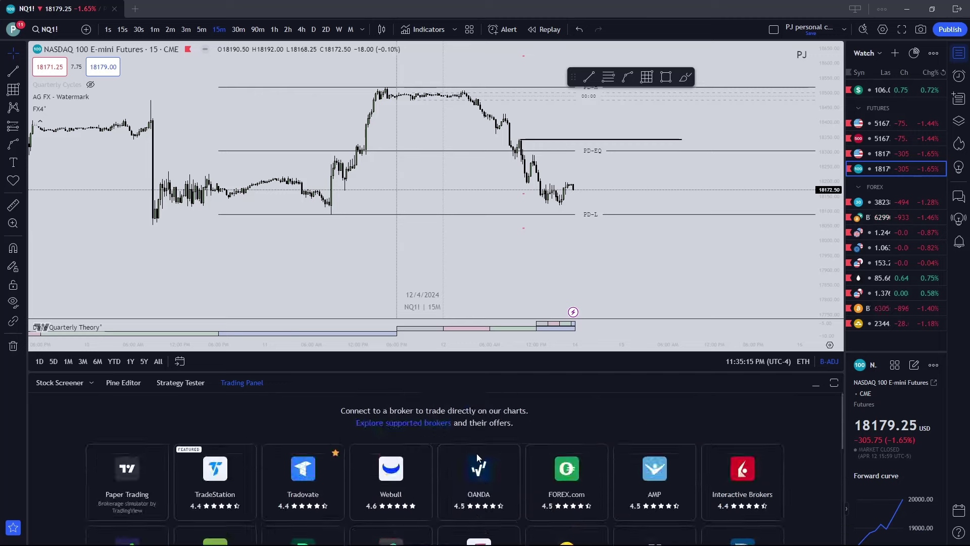
pyautogui.scroll(-2, 477, 453)
pyautogui.scroll(2, 301, 493)
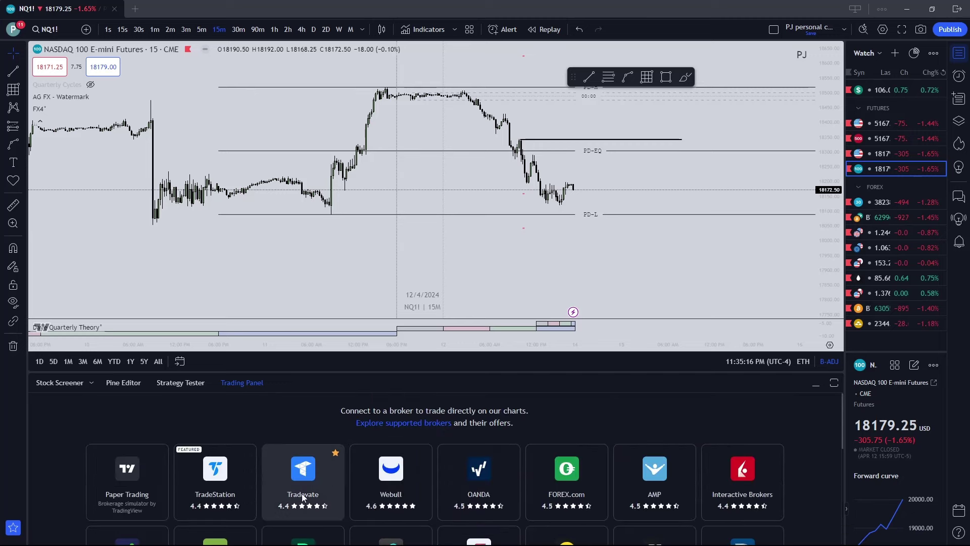
pyautogui.click(816, 383)
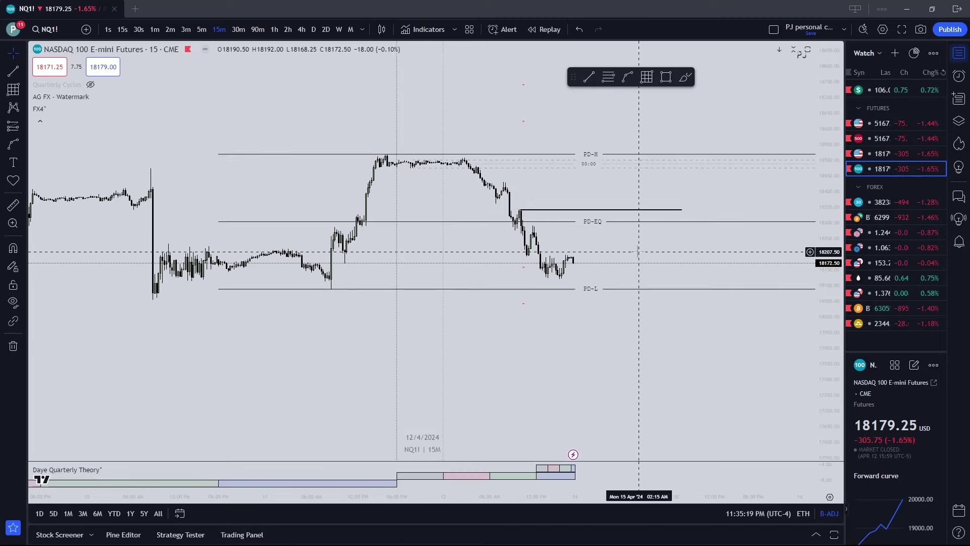
pyautogui.scroll(-5, 575, 324)
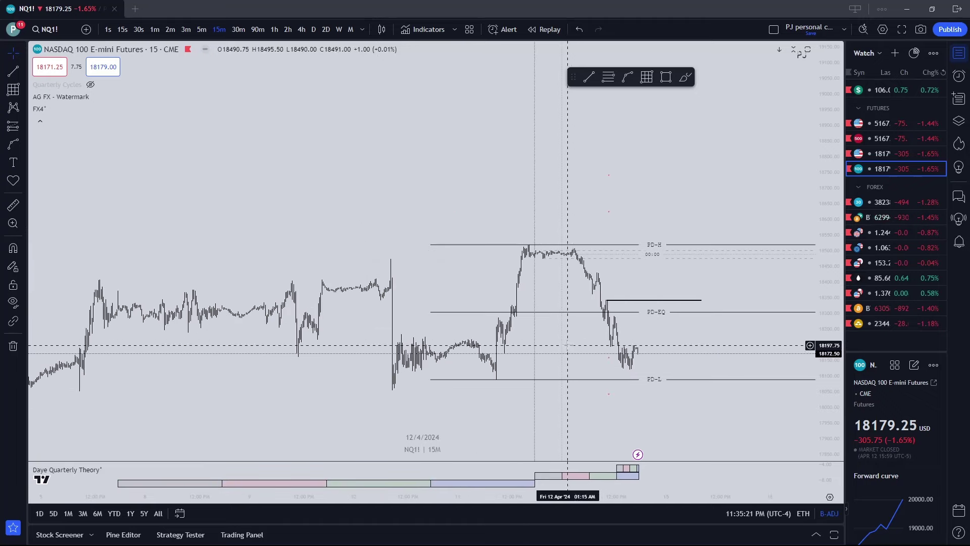
pyautogui.scroll(5, 568, 348)
pyautogui.moveTo(827, 393); pyautogui.dragTo(827, 285)
pyautogui.moveTo(641, 342); pyautogui.dragTo(638, 235)
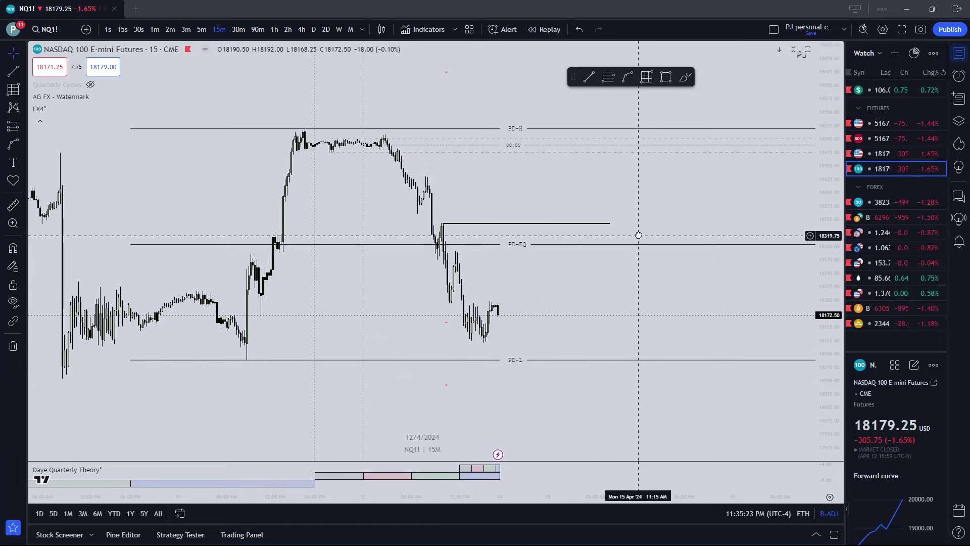
pyautogui.scroll(-3, 638, 235)
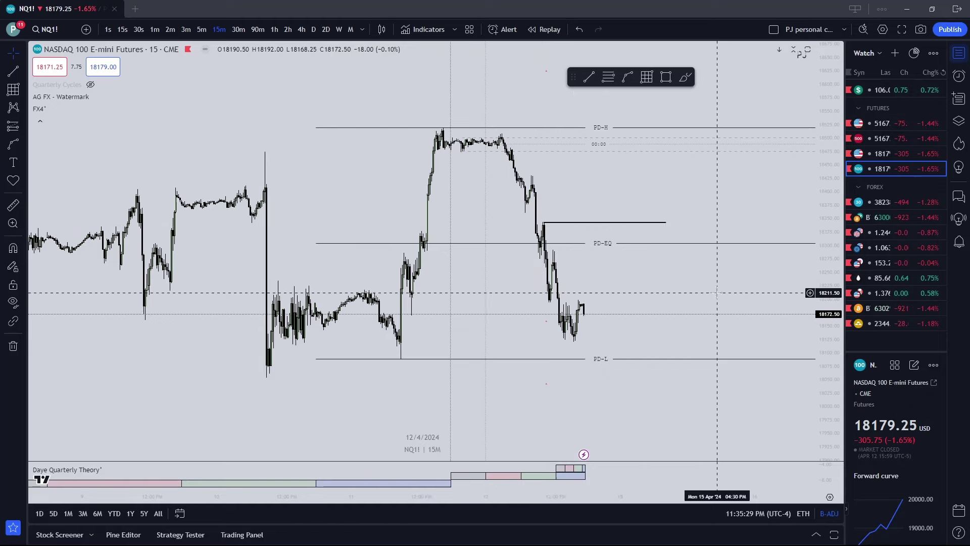
pyautogui.moveTo(716, 293); pyautogui.dragTo(605, 294)
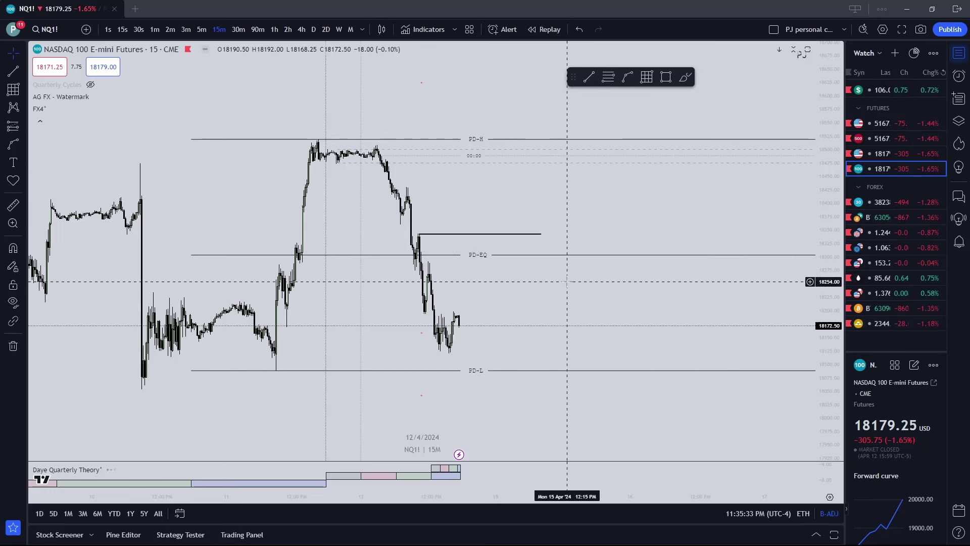
# View the dollar index, Dow Jones, Nasdaq and S&P 500 futures charts from the watchlist, including the micro contracts.
pyautogui.click(907, 93)
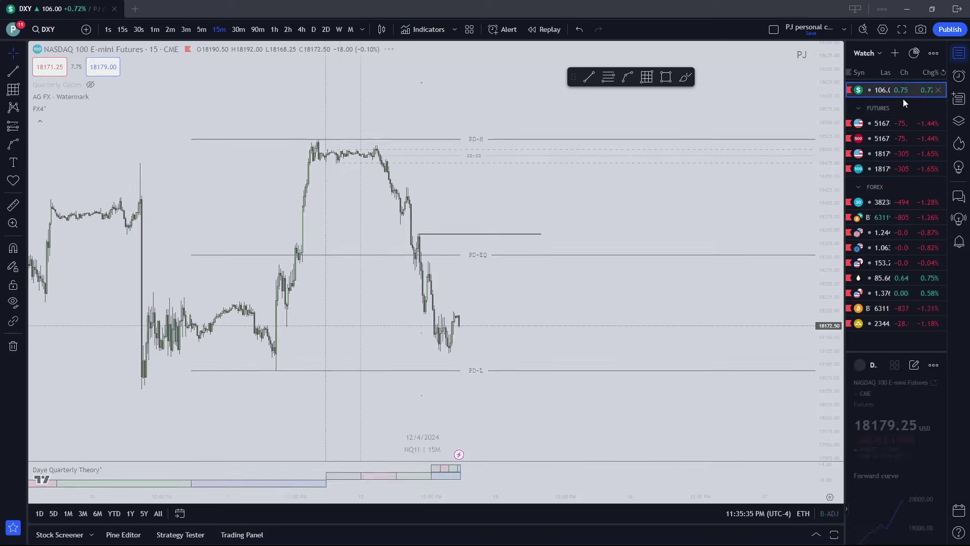
pyautogui.click(872, 202)
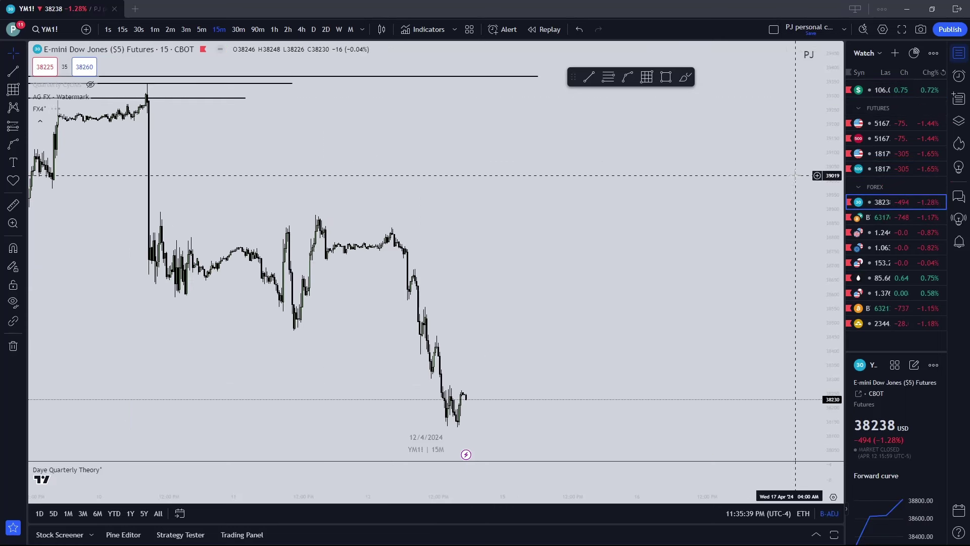
pyautogui.click(878, 170)
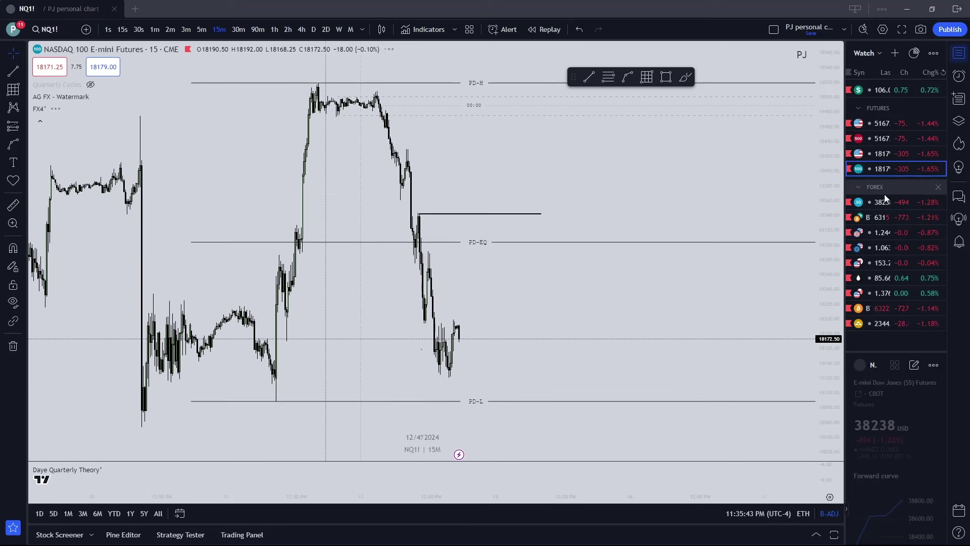
pyautogui.click(885, 201)
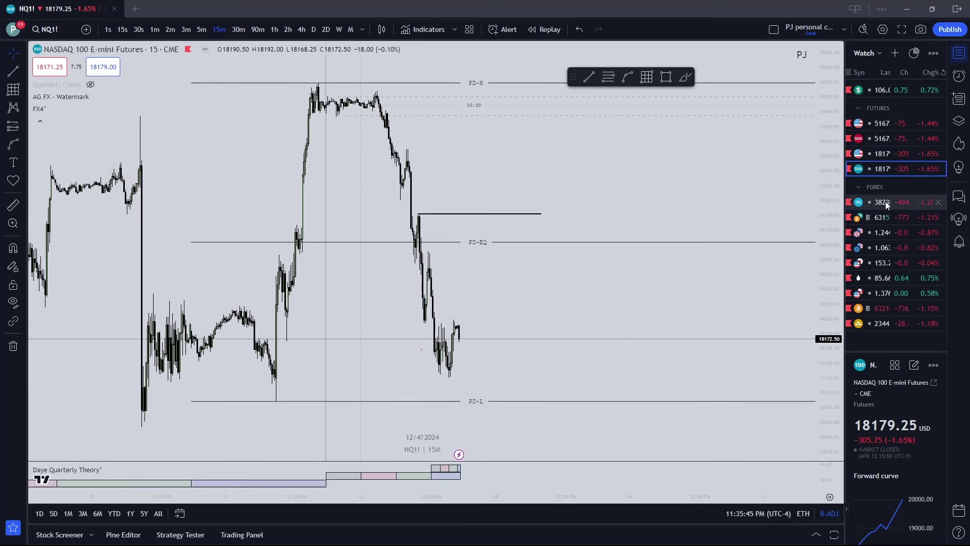
pyautogui.click(892, 171)
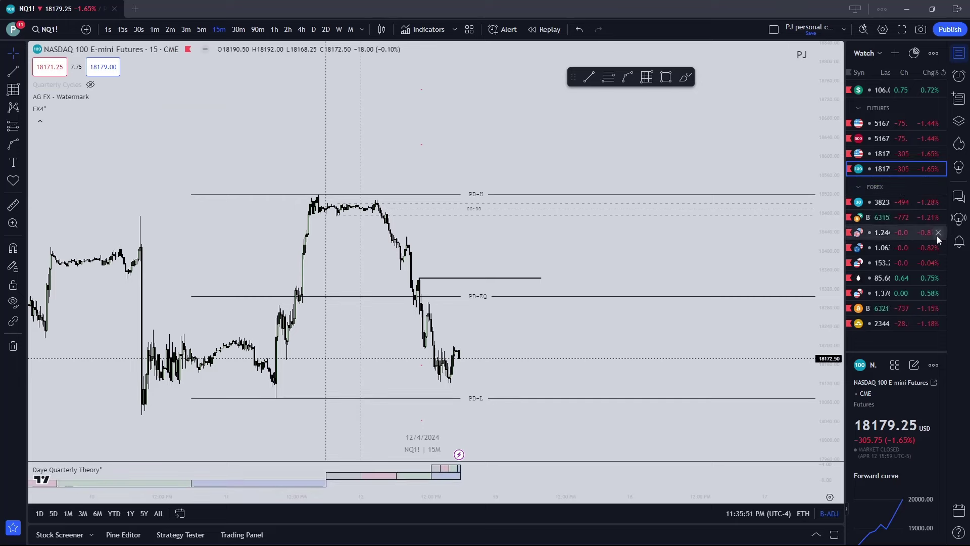
pyautogui.click(897, 202)
pyautogui.click(915, 171)
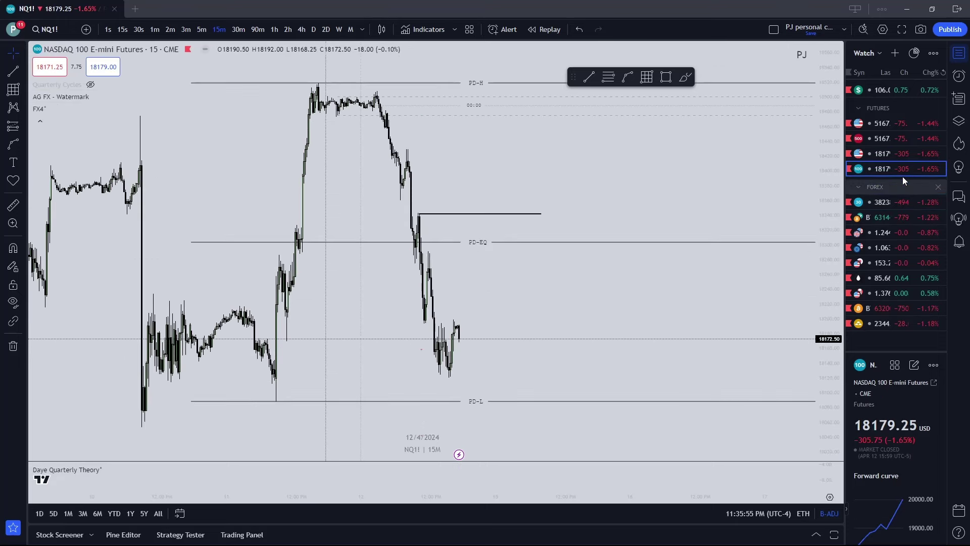
pyautogui.click(892, 156)
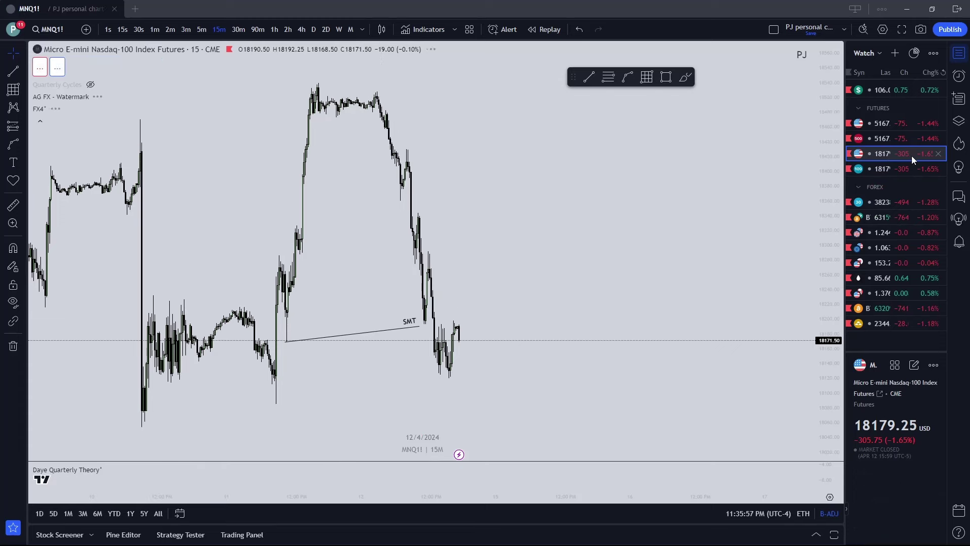
pyautogui.click(889, 124)
pyautogui.click(902, 139)
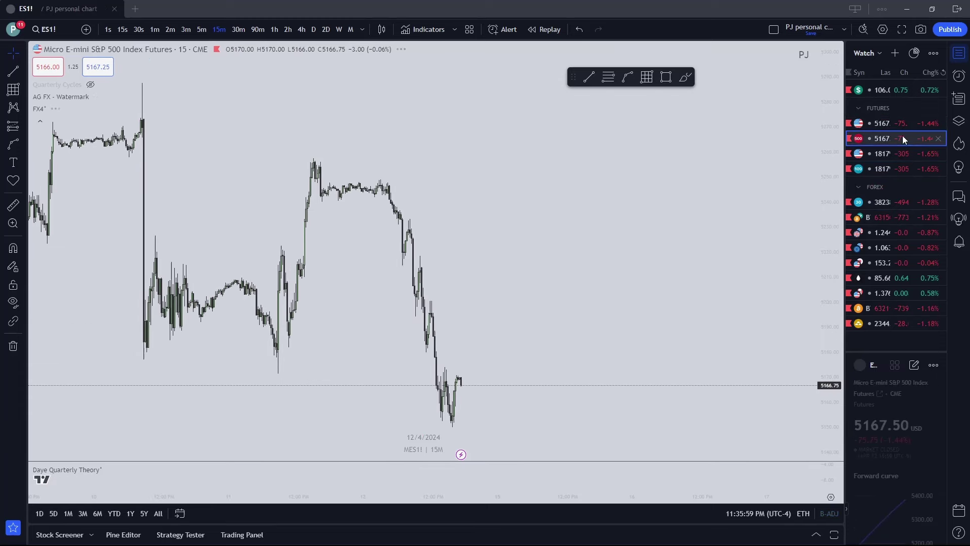
# View the watchlist charts from gold up through bitcoin, USDCAD, oil, the yen pair, EURUSD, GBPUSD and BTCUSDT.
pyautogui.click(886, 323)
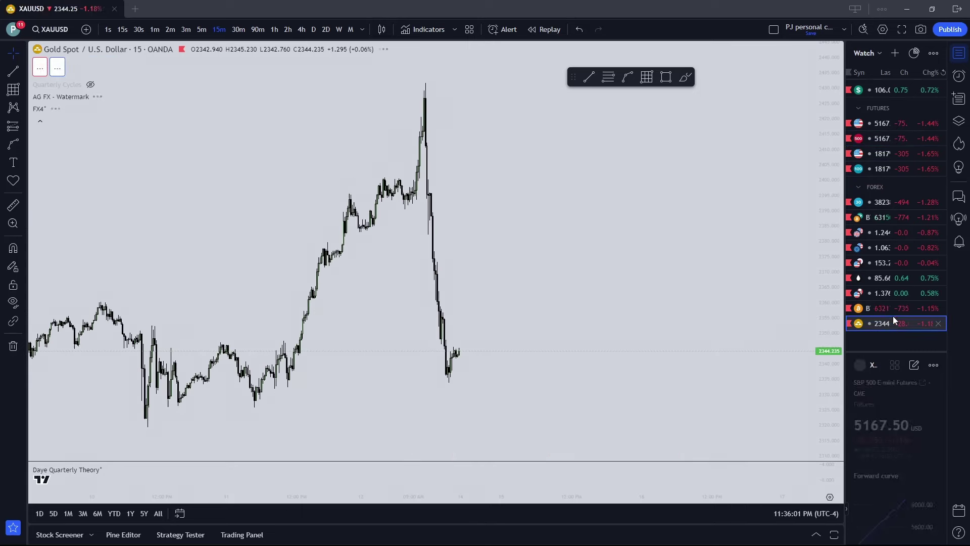
pyautogui.click(893, 308)
pyautogui.click(887, 292)
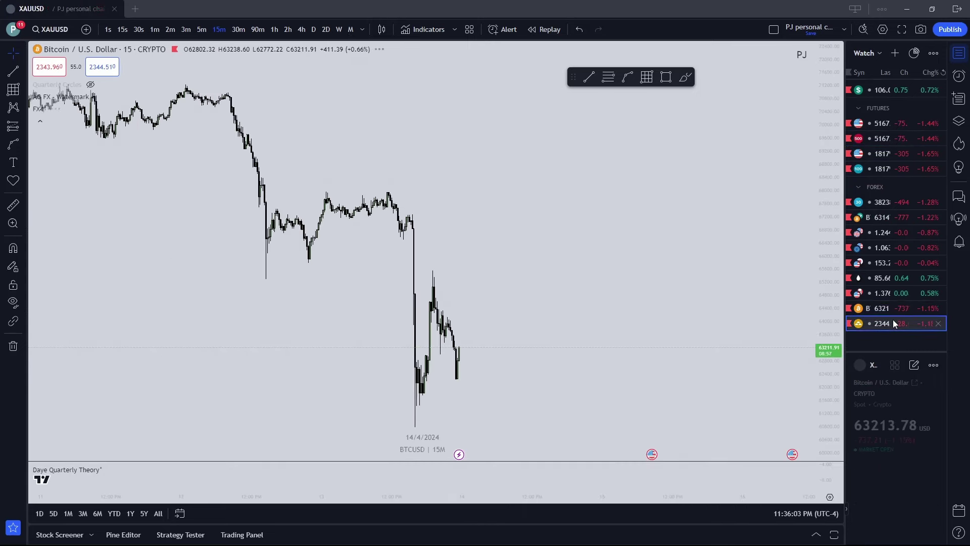
pyautogui.click(881, 277)
pyautogui.click(881, 262)
pyautogui.click(884, 248)
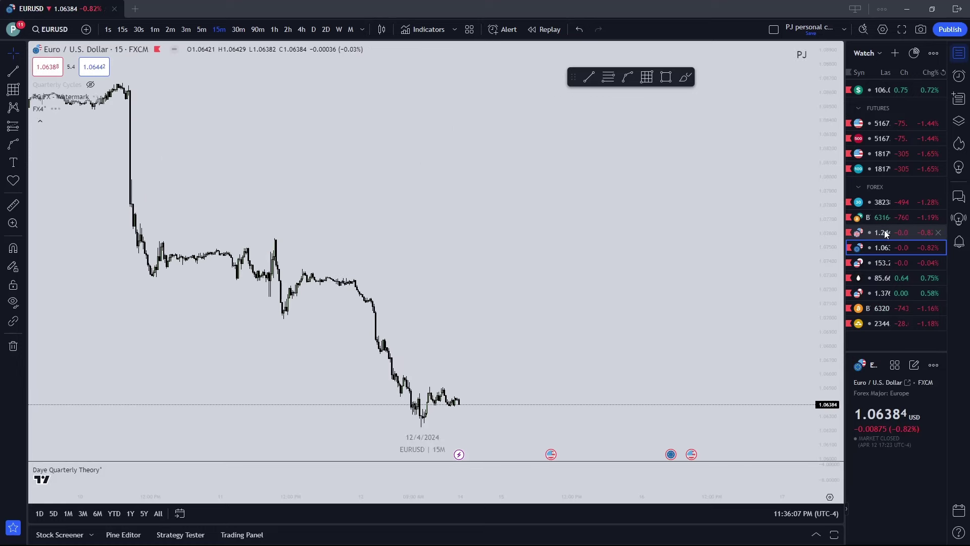
pyautogui.click(884, 233)
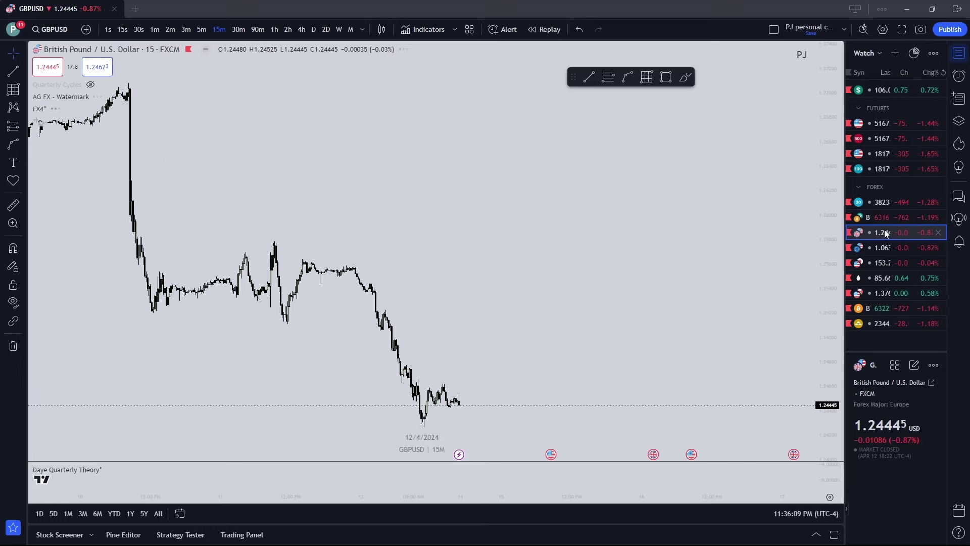
pyautogui.click(885, 220)
pyautogui.click(884, 232)
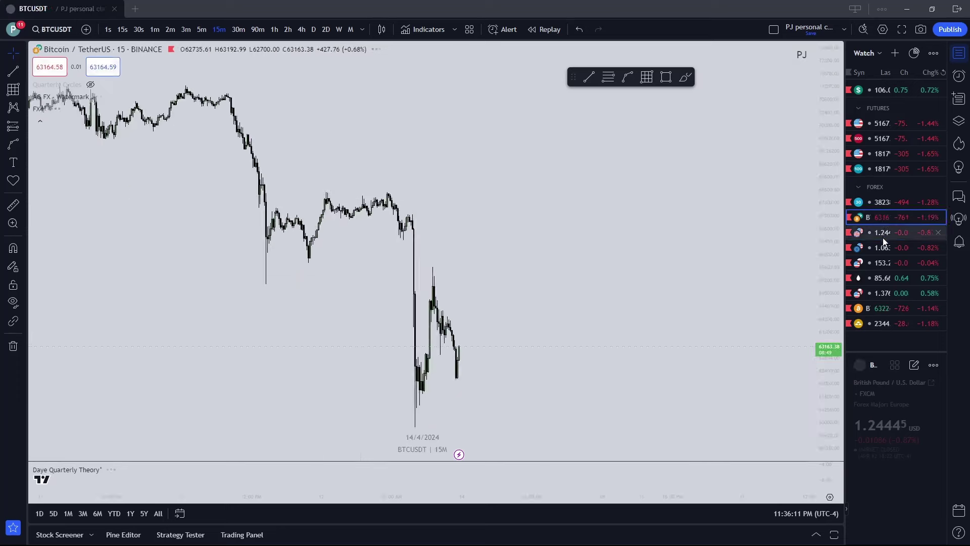
pyautogui.click(883, 219)
# Go through gold, the currency pairs and BTCUSDT in the watchlist once more, and return to the NQ1! chart.
pyautogui.click(883, 308)
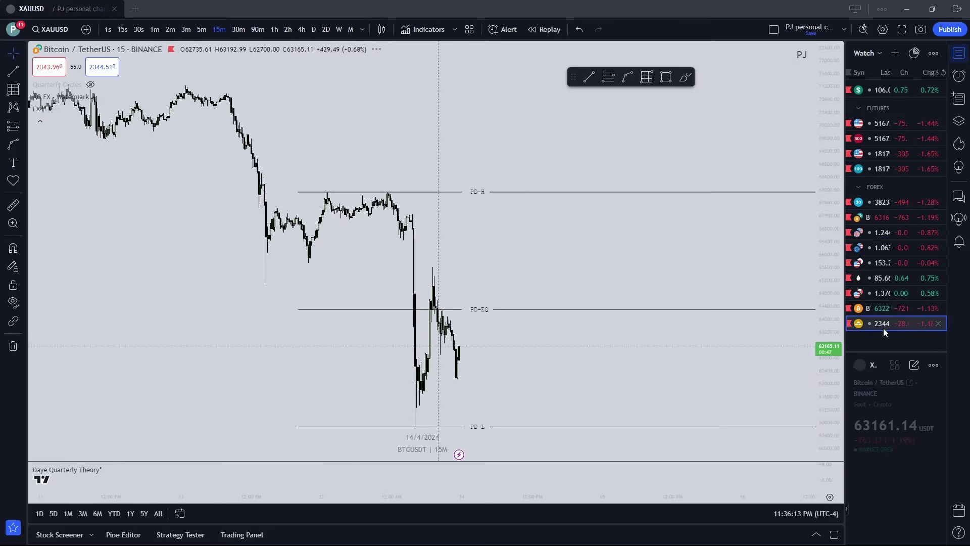
pyautogui.click(886, 293)
pyautogui.click(890, 262)
pyautogui.click(887, 248)
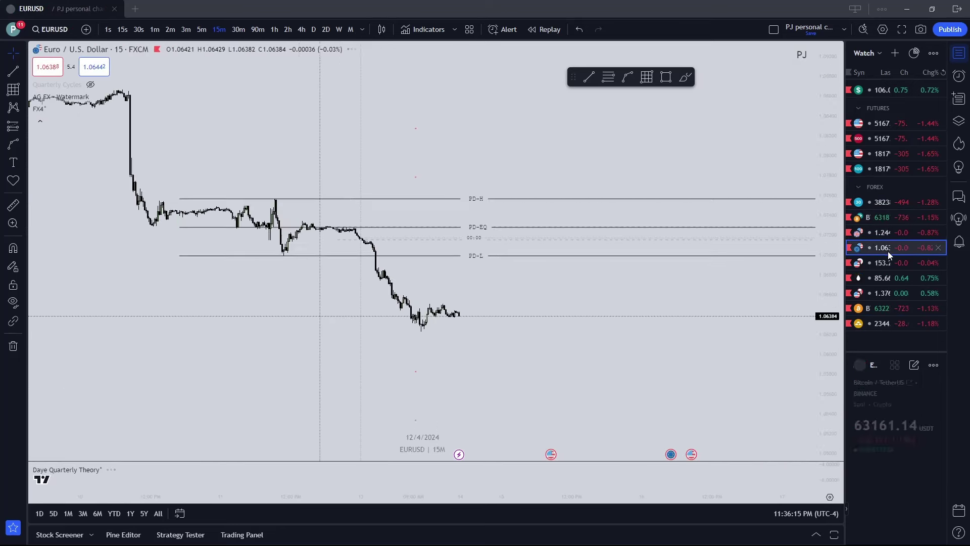
pyautogui.click(916, 232)
pyautogui.click(895, 216)
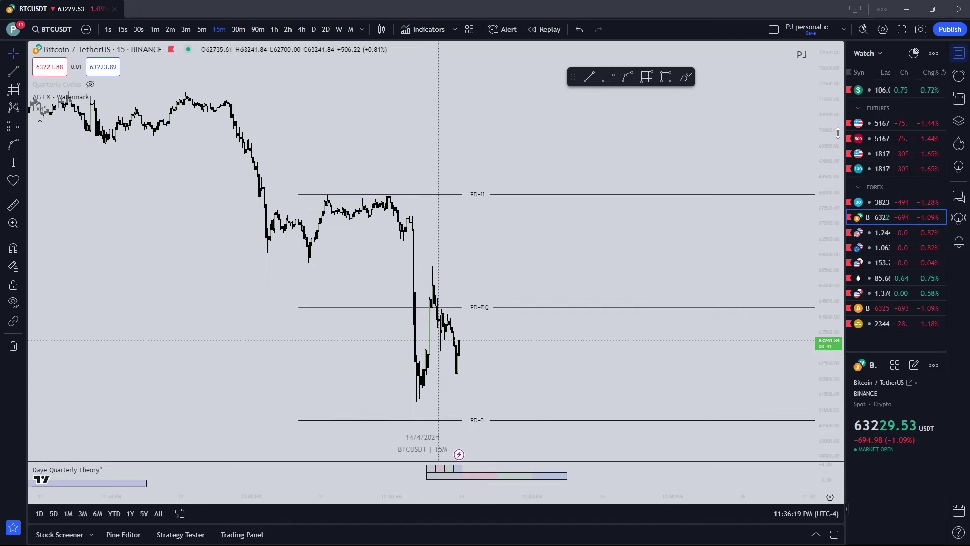
pyautogui.click(881, 170)
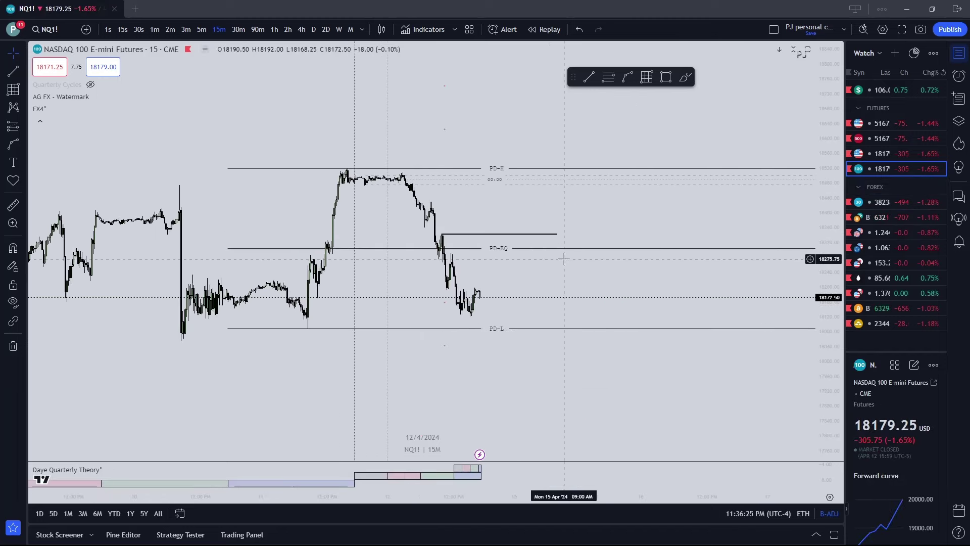
# Scribble a looping 4px freehand brush stroke across the NQ1! chart and delete it.
pyautogui.click(688, 80)
pyautogui.moveTo(560, 123)
pyautogui.mouseDown()
pyautogui.moveTo(801, 206)
pyautogui.moveTo(643, 136)
pyautogui.moveTo(305, 137)
pyautogui.mouseUp()
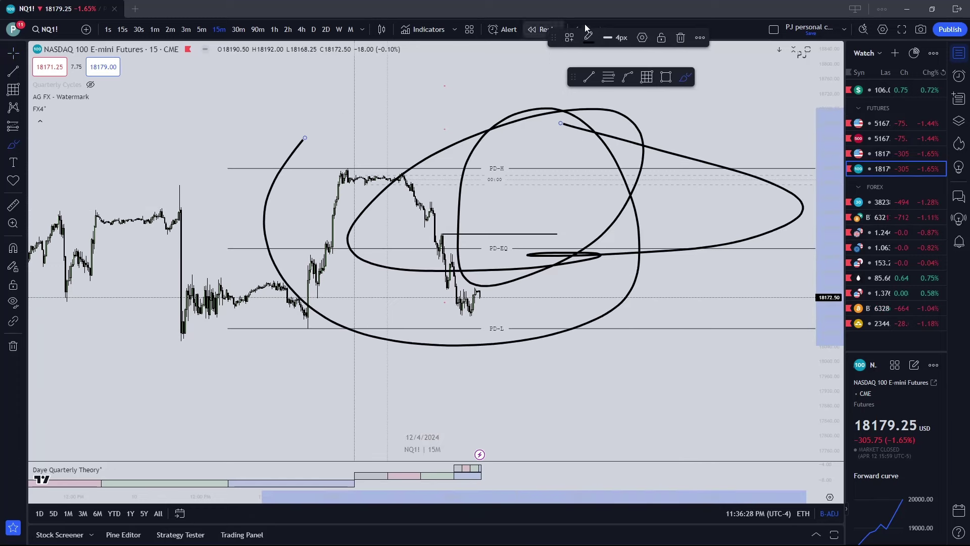
pyautogui.click(680, 37)
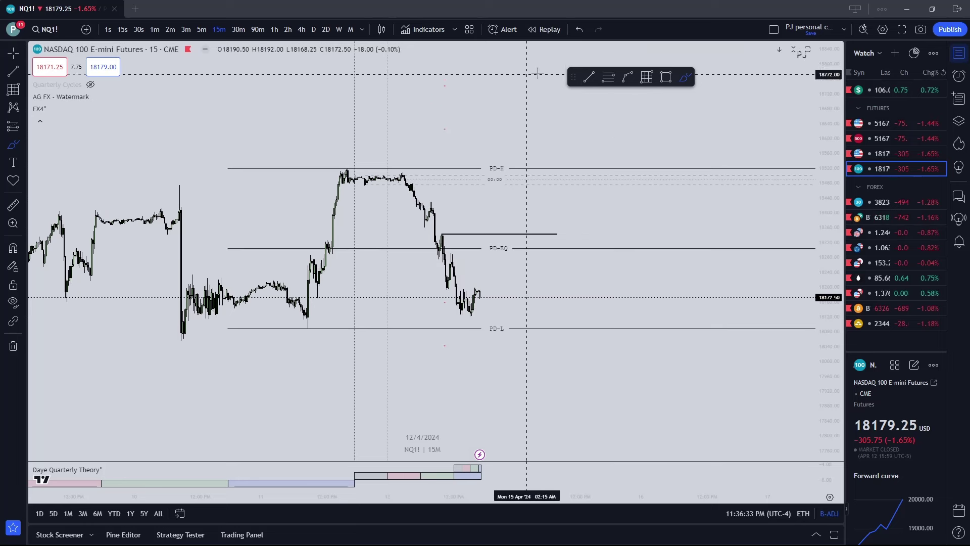
# Reposition the floating favorite drawing tools slightly higher and further right over the chart.
pyautogui.moveTo(570, 81); pyautogui.dragTo(609, 61)
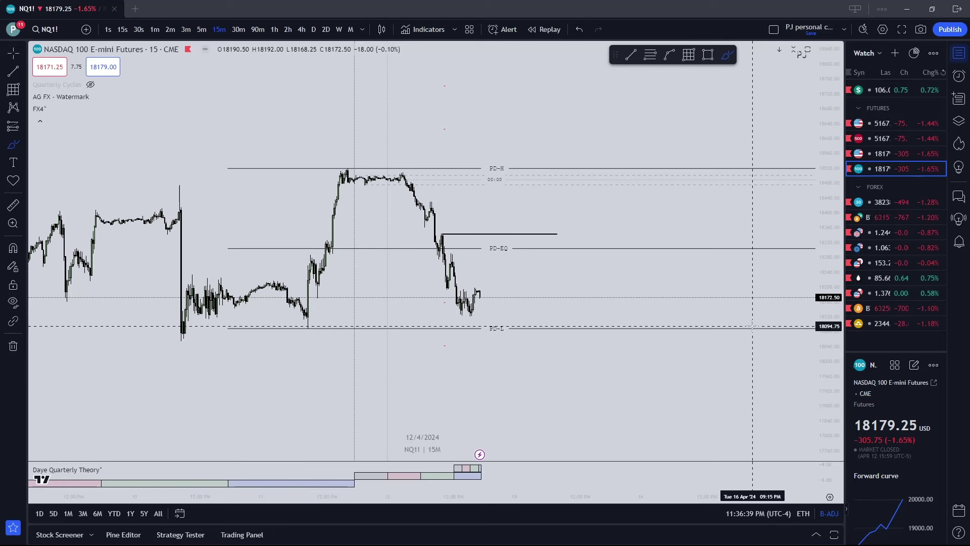
pyautogui.moveTo(834, 315); pyautogui.dragTo(830, 255)
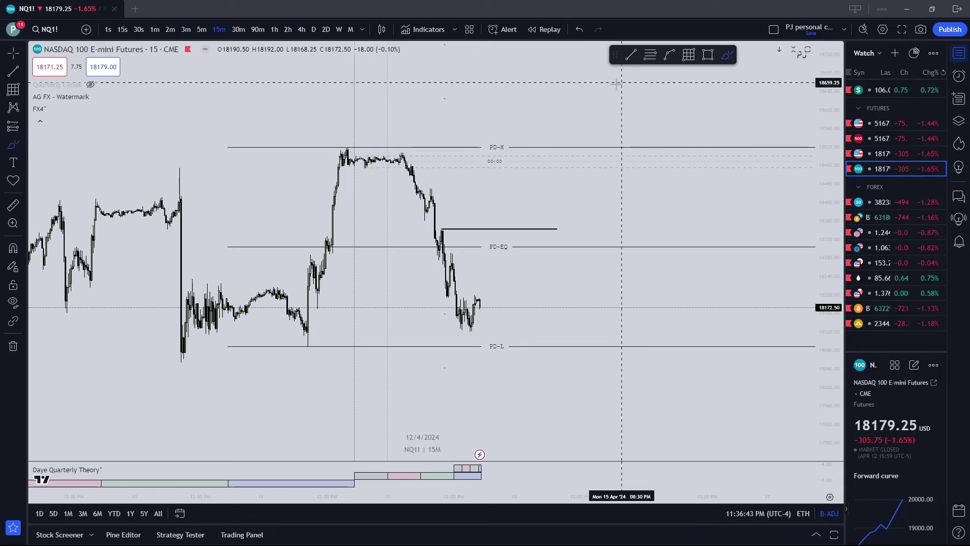
# Delete the horizontal trend line at 18342 and the stray brush dot on it.
pyautogui.click(488, 228)
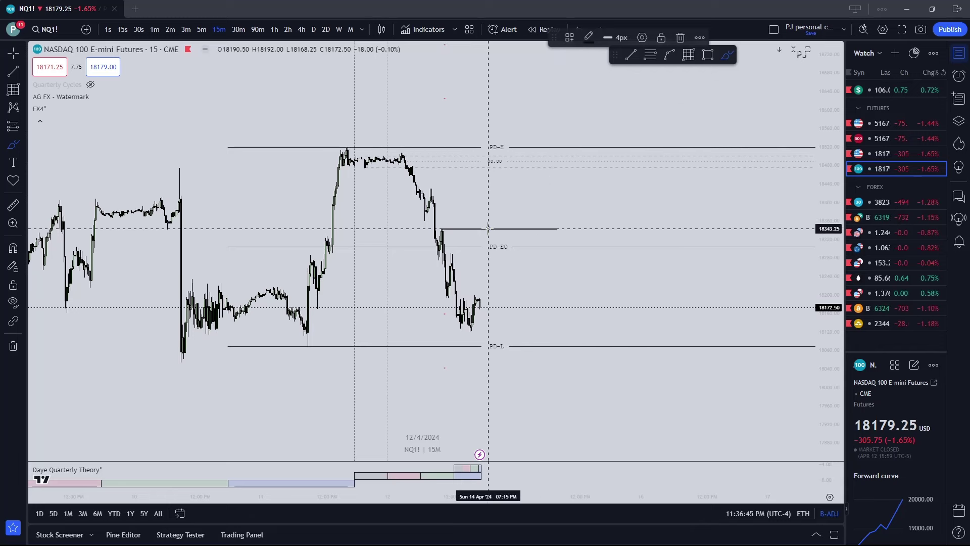
pyautogui.click(555, 229)
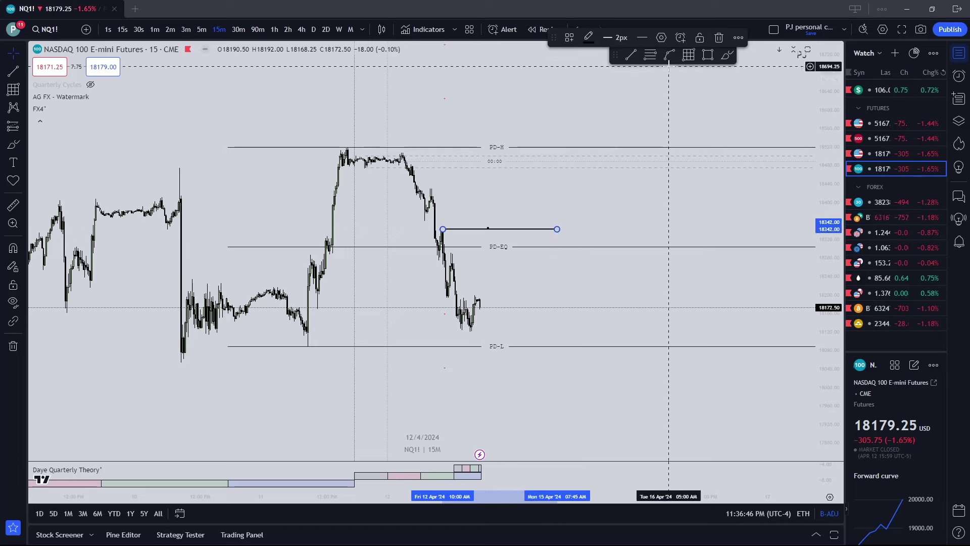
pyautogui.click(715, 36)
pyautogui.moveTo(513, 202); pyautogui.dragTo(596, 273)
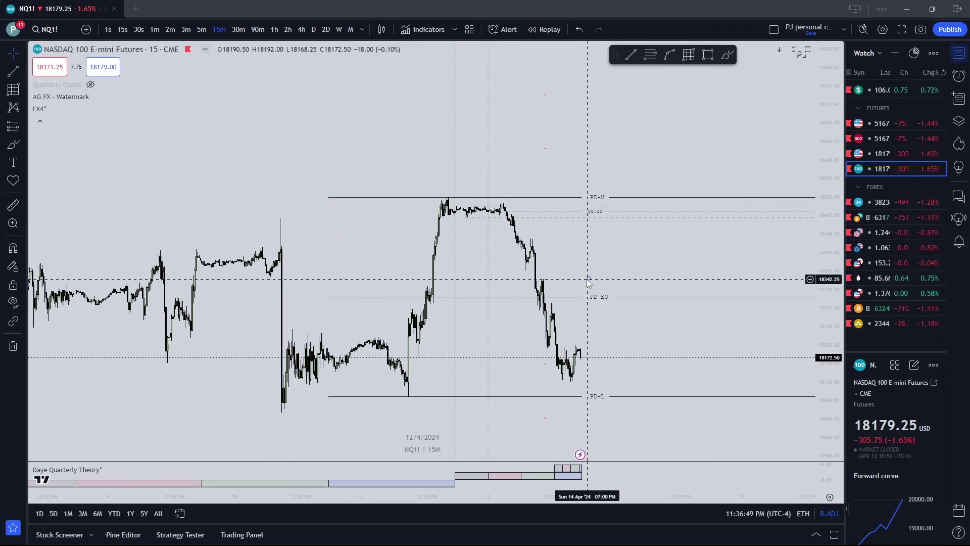
pyautogui.click(588, 280)
pyautogui.click(680, 38)
# Draw a horizontal trend line at 18120.25 from the 12 April 3:00 PM low to 15 April 3:00 PM.
pyautogui.moveTo(683, 211); pyautogui.dragTo(673, 163)
pyautogui.click(625, 58)
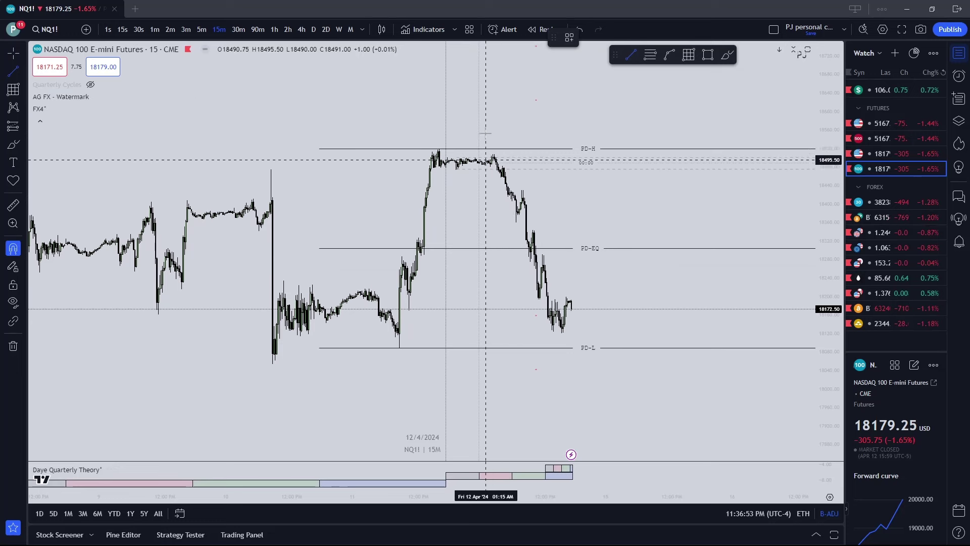
pyautogui.click(561, 361)
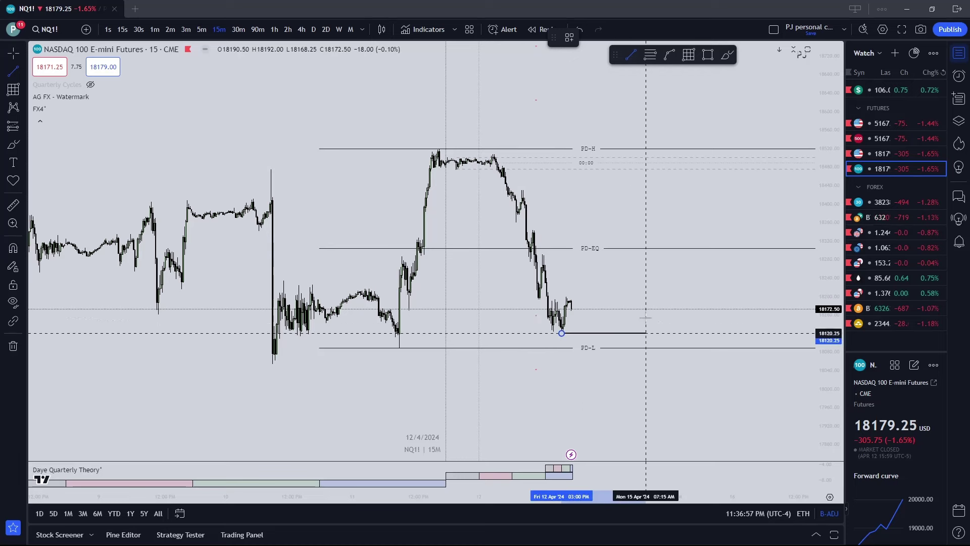
pyautogui.click(688, 333)
# Set the new trend line's thickness to 1px and review the other thickness choices.
pyautogui.click(619, 39)
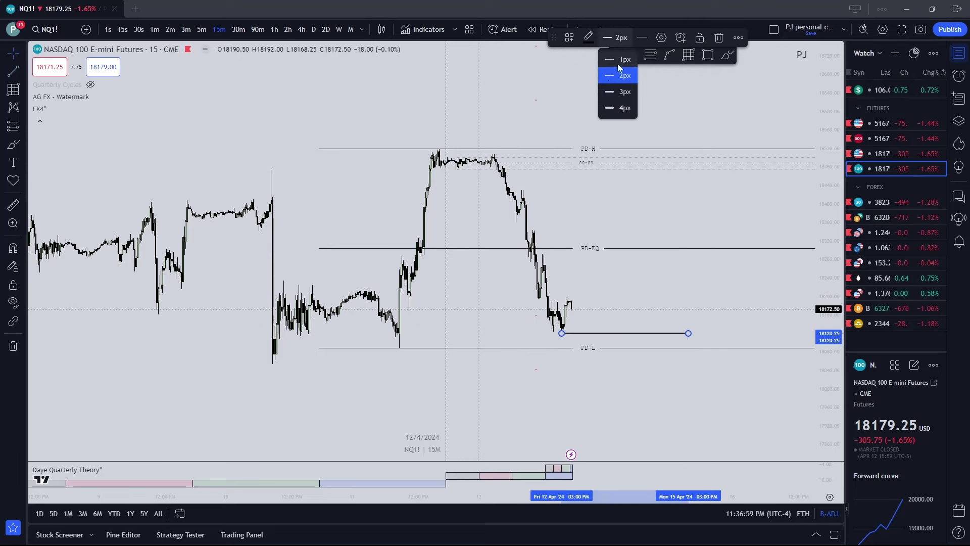
pyautogui.click(652, 189)
pyautogui.moveTo(637, 183); pyautogui.dragTo(468, 135)
pyautogui.scroll(-1, 488, 219)
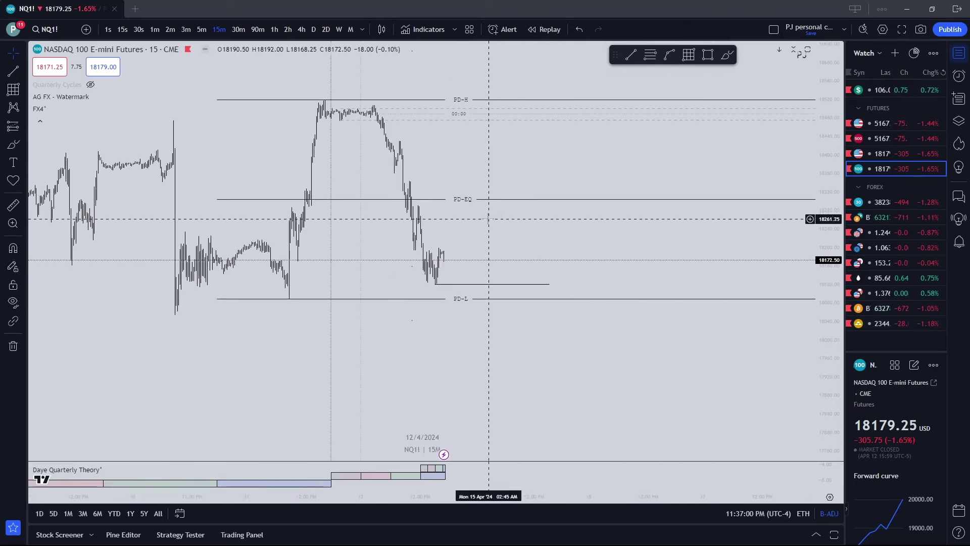
pyautogui.click(510, 285)
pyautogui.click(612, 39)
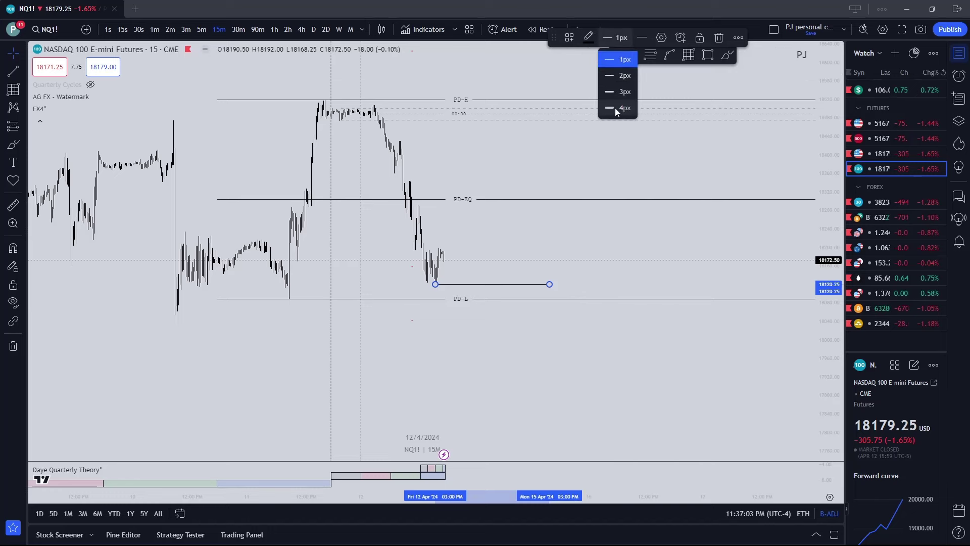
pyautogui.click(570, 156)
pyautogui.scroll(3, 480, 176)
pyautogui.moveTo(393, 283); pyautogui.dragTo(467, 276)
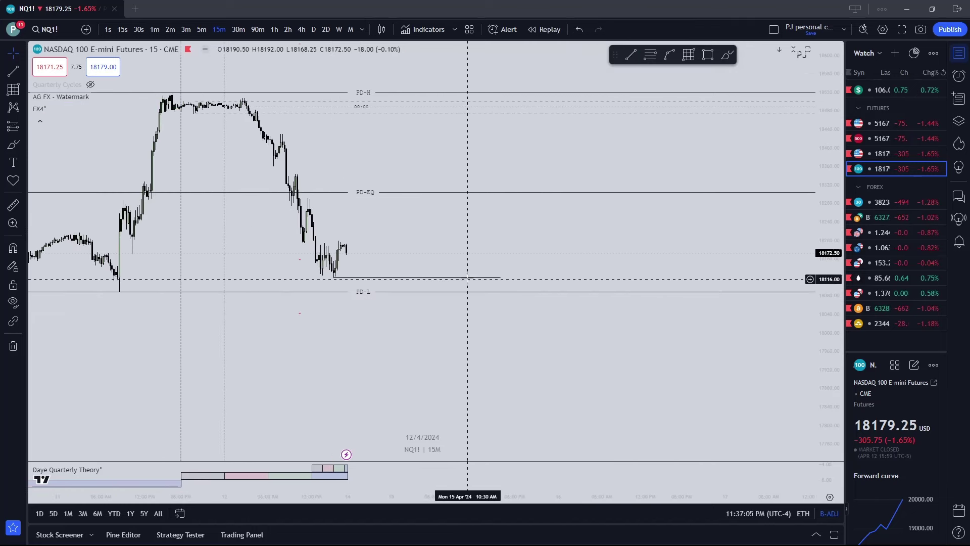
pyautogui.click(467, 277)
pyautogui.moveTo(559, 240); pyautogui.dragTo(704, 303)
pyautogui.scroll(-4, 659, 299)
pyautogui.scroll(4, 401, 394)
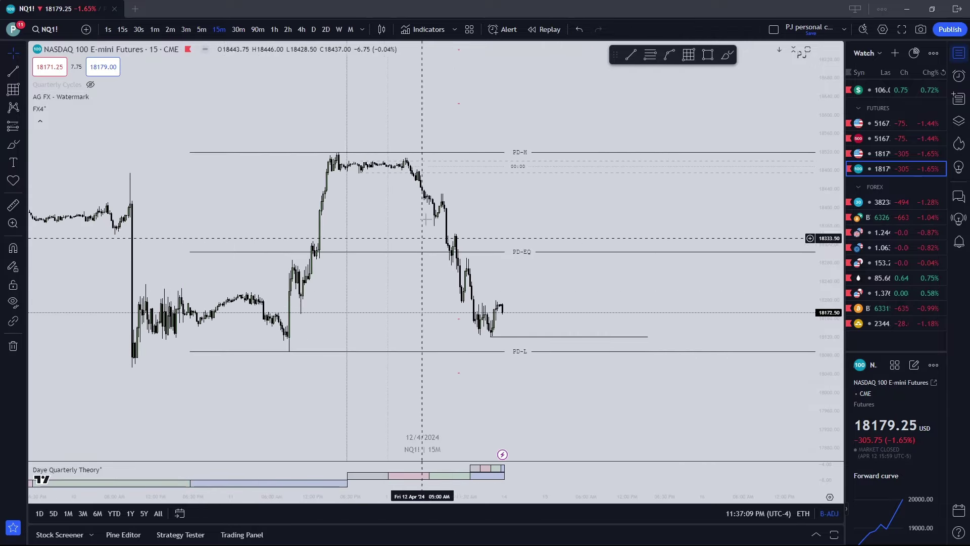